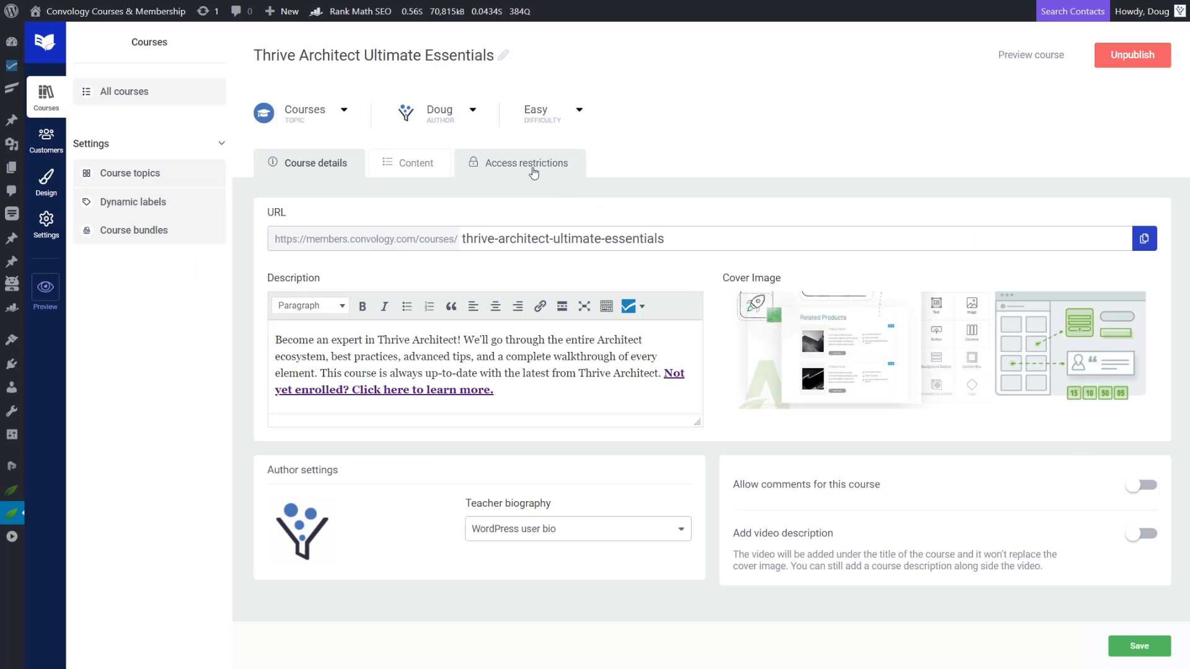
Step: Show the course's access restrictions with the WordPress Role and ThriveCart Product options expanded
{"action": "left_click", "coordinate": [532, 169]}
{"action": "scroll", "coordinate": [513, 250], "scroll_direction": "down", "scroll_amount": 1}
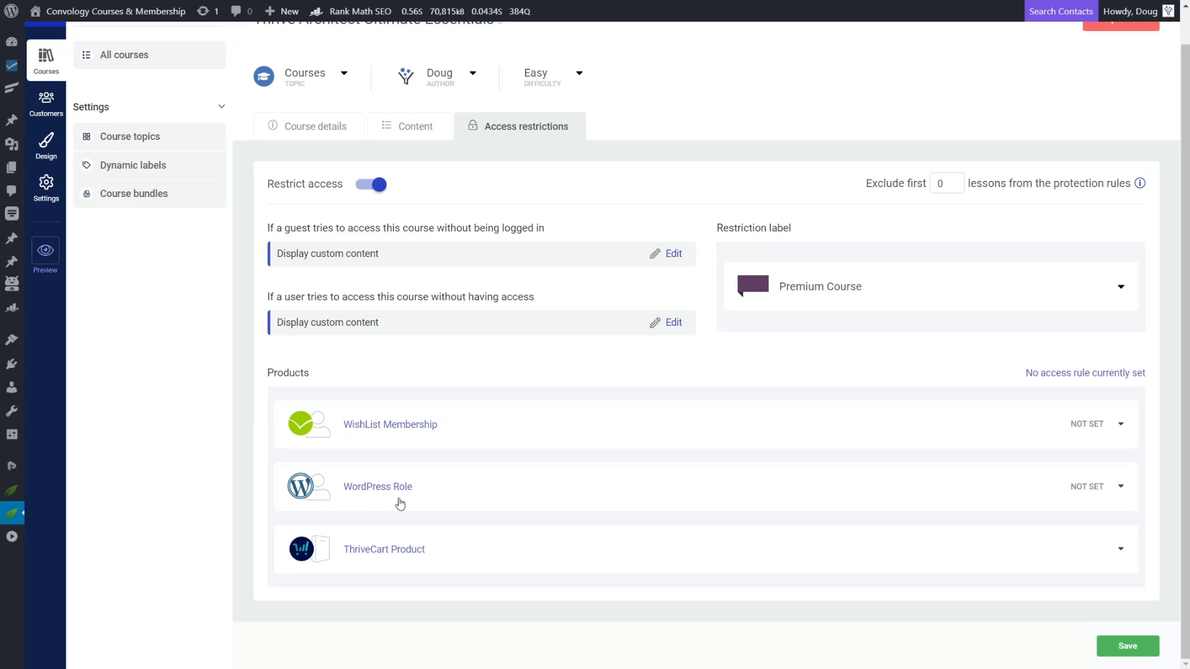
{"action": "left_click", "coordinate": [429, 493]}
{"action": "scroll", "coordinate": [437, 491], "scroll_direction": "down", "scroll_amount": 2}
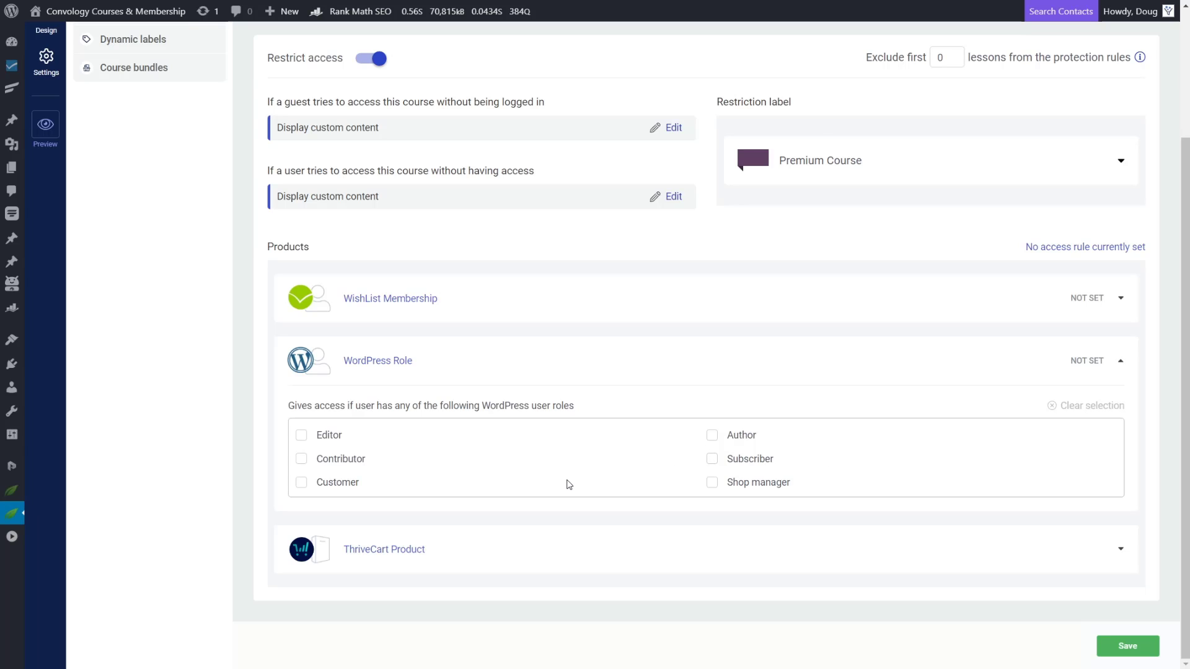
{"action": "left_click", "coordinate": [441, 370]}
Step: Go to the ThriveCart product's After purchase fulfillment section
{"action": "left_click", "coordinate": [448, 553]}
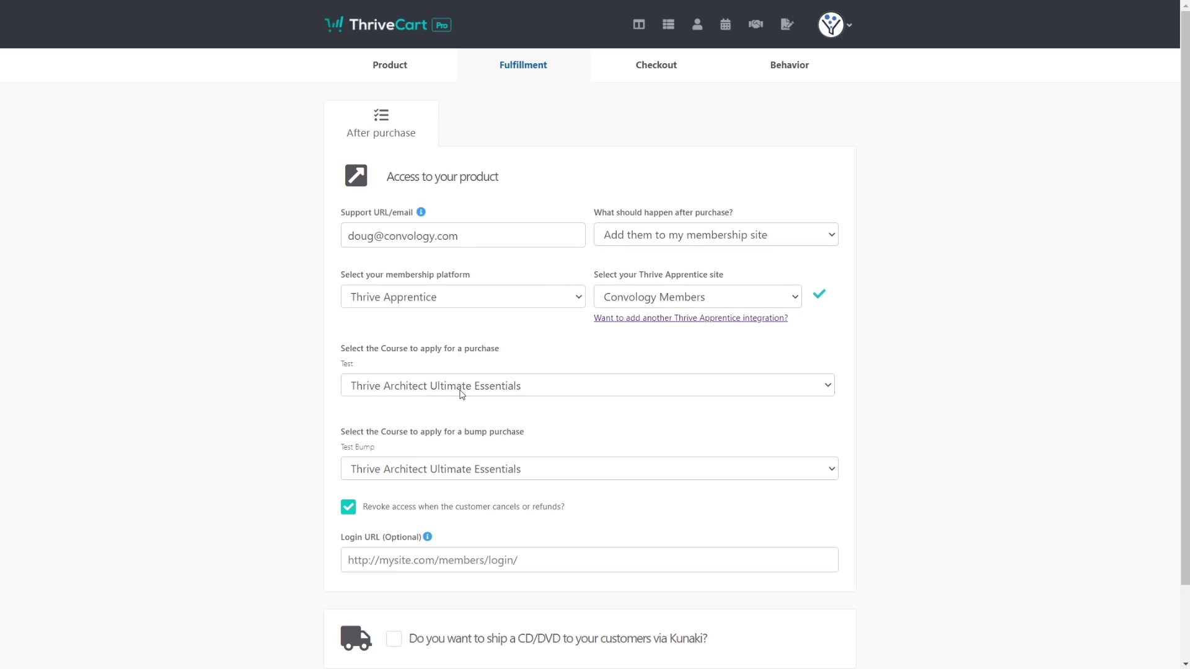
Step: Set the ThriveCart bump-purchase course to CartFlows Workshop, then go to Thrive Apprentice's Course bundles
{"action": "left_click", "coordinate": [520, 387]}
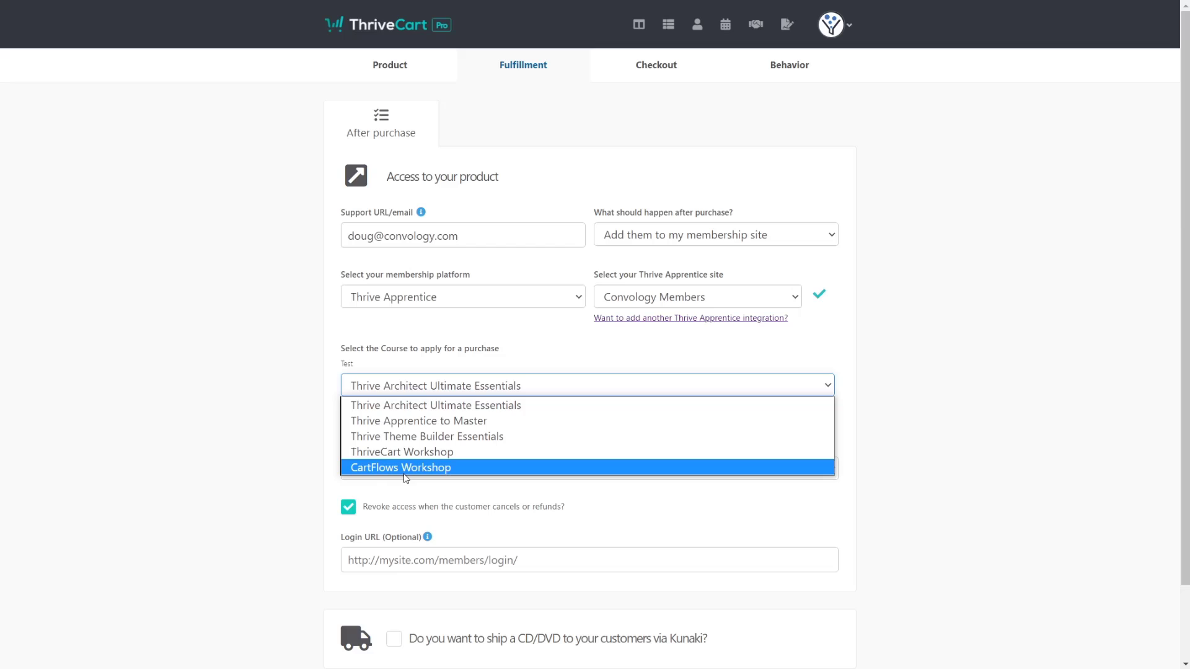
{"action": "left_click", "coordinate": [283, 412]}
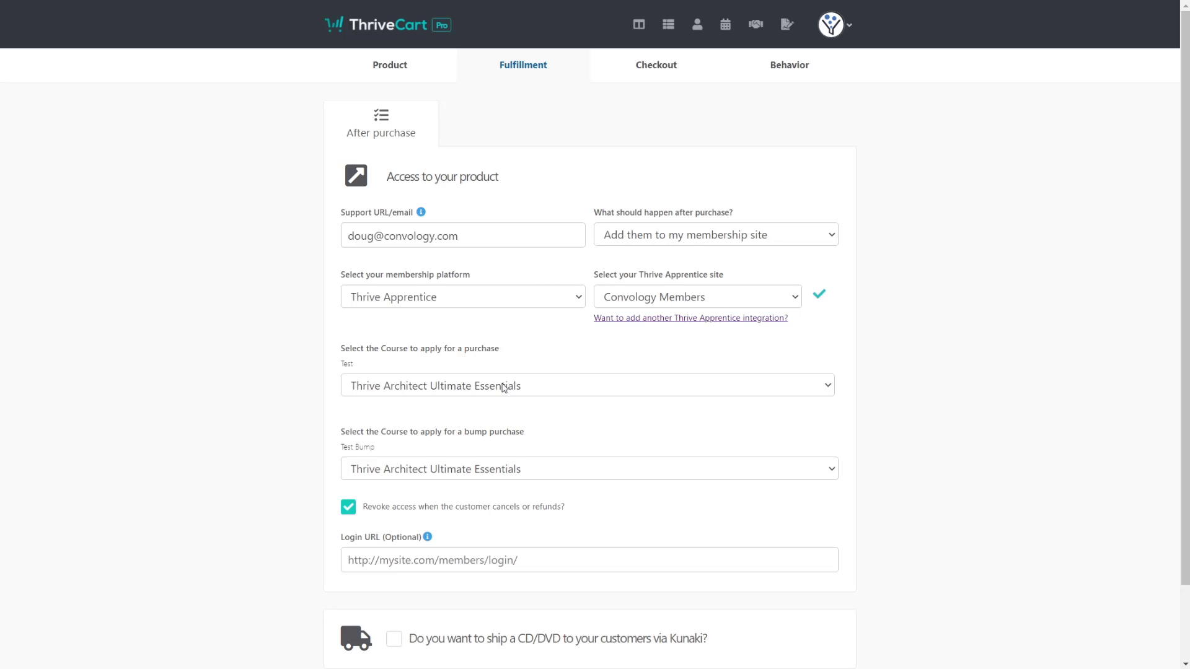
{"action": "left_click", "coordinate": [456, 469]}
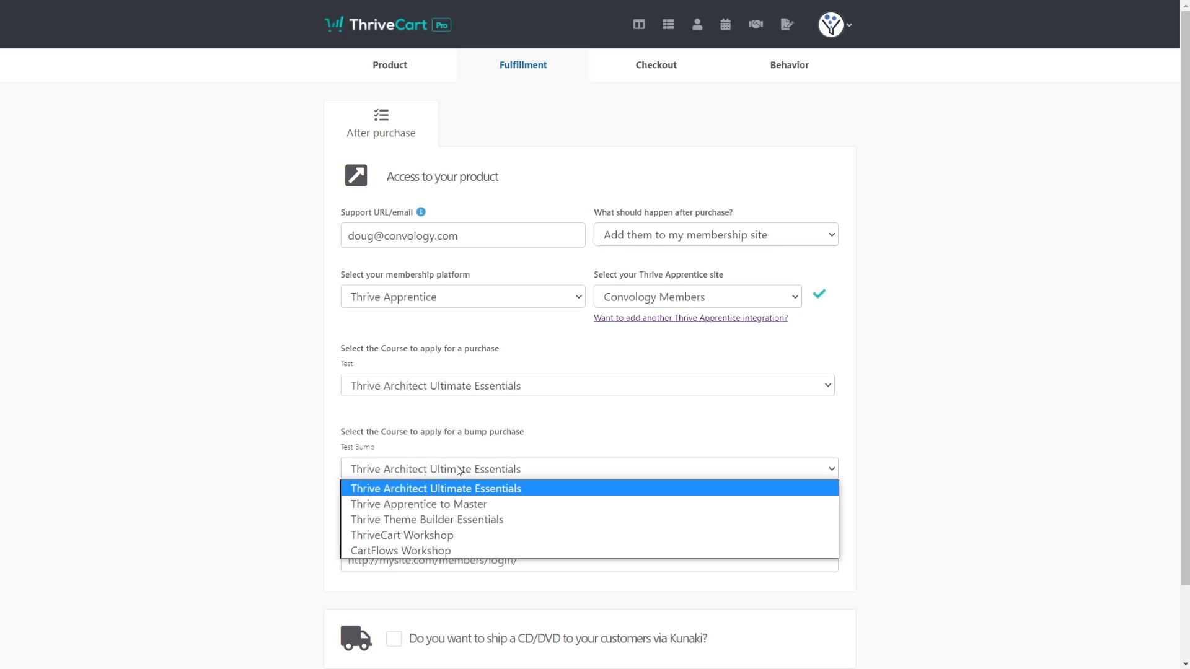
{"action": "left_click", "coordinate": [442, 550]}
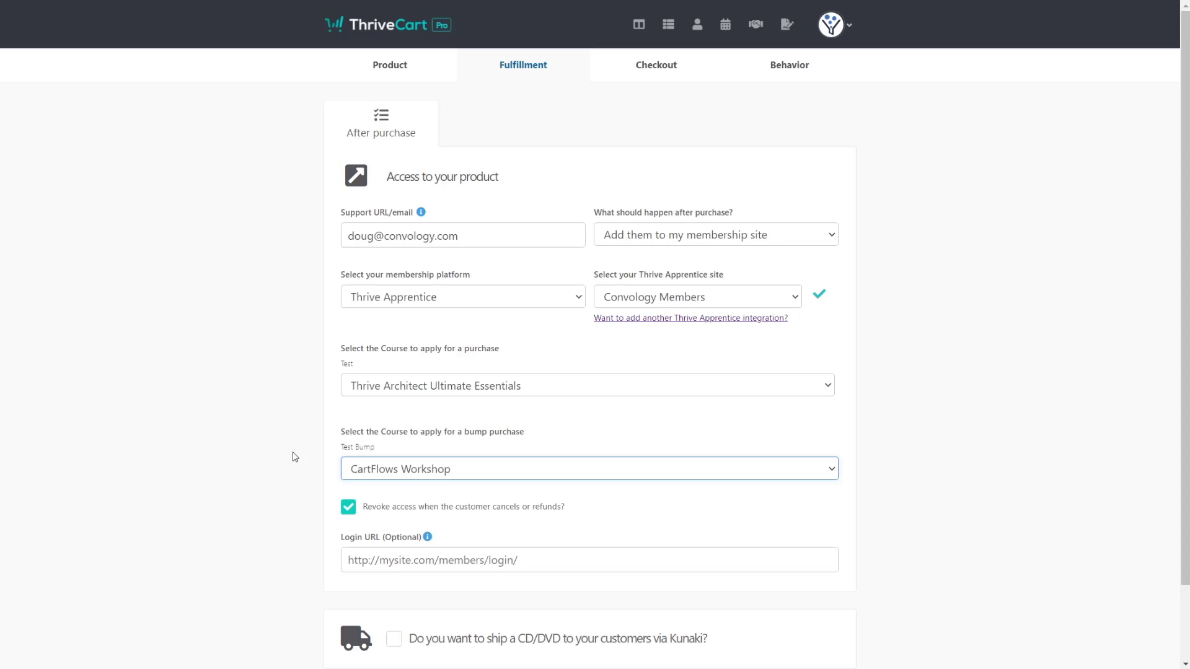
{"action": "left_click", "coordinate": [242, 449]}
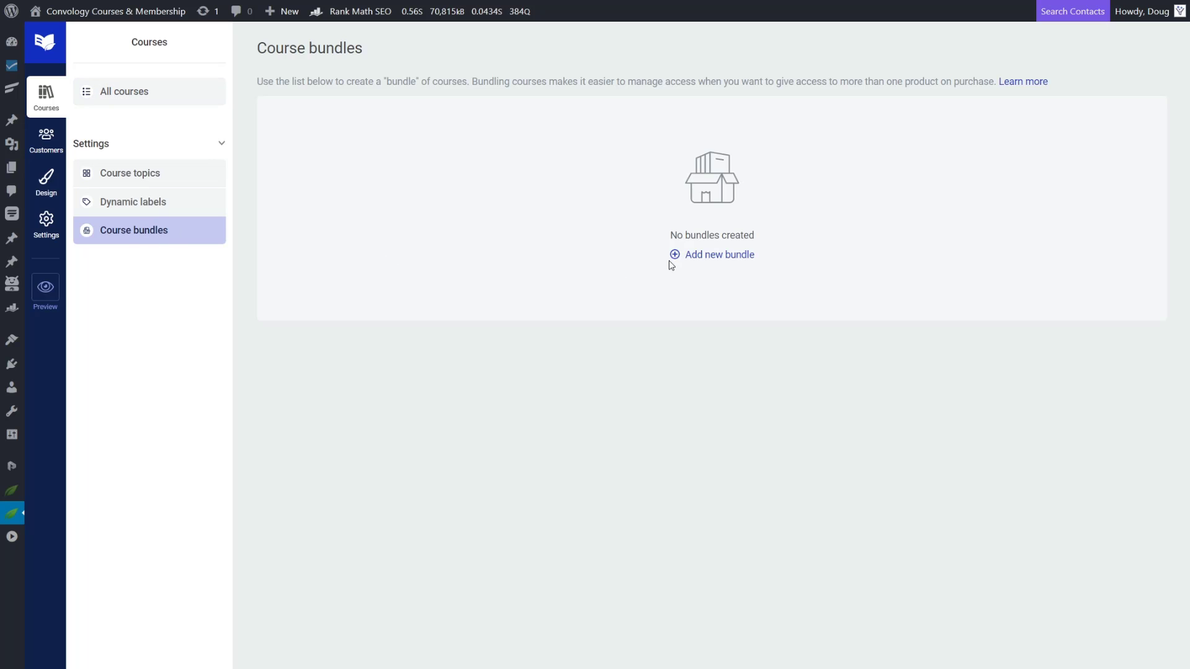
Step: Create 'Thrive Suite Course Bundle' with the Architect, Apprentice, Theme Builder and Quiz Builder courses
{"action": "left_click", "coordinate": [725, 258]}
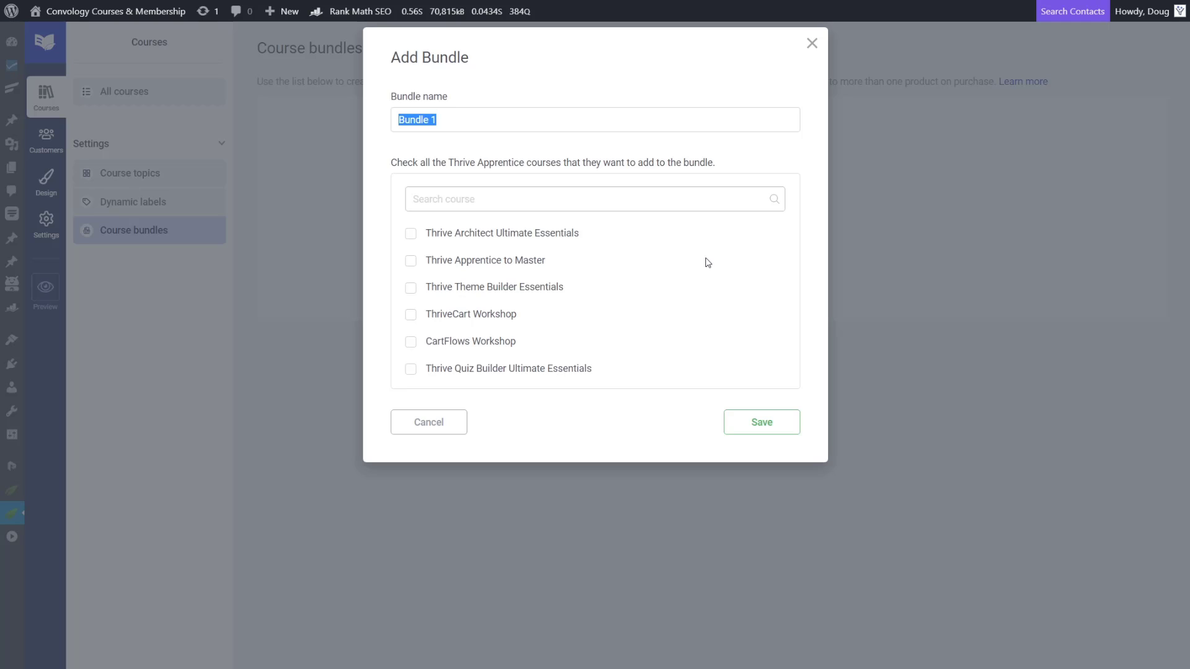
{"action": "type", "text": "Thrive Suite Course Bundle"}
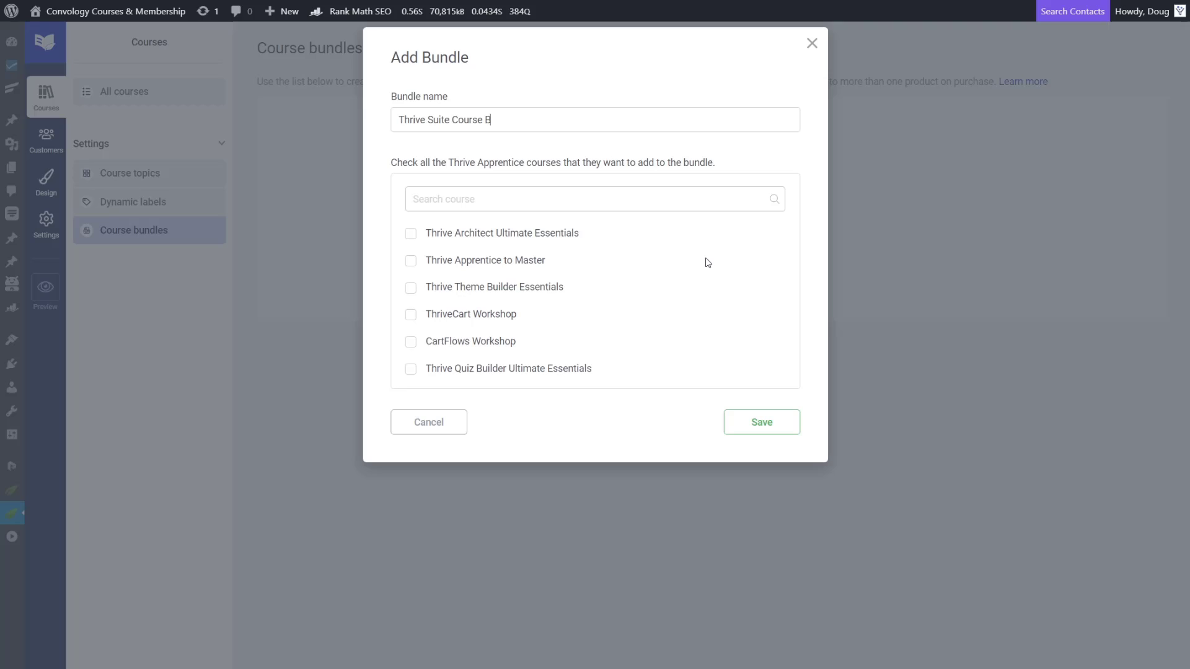
{"action": "left_click", "coordinate": [410, 233]}
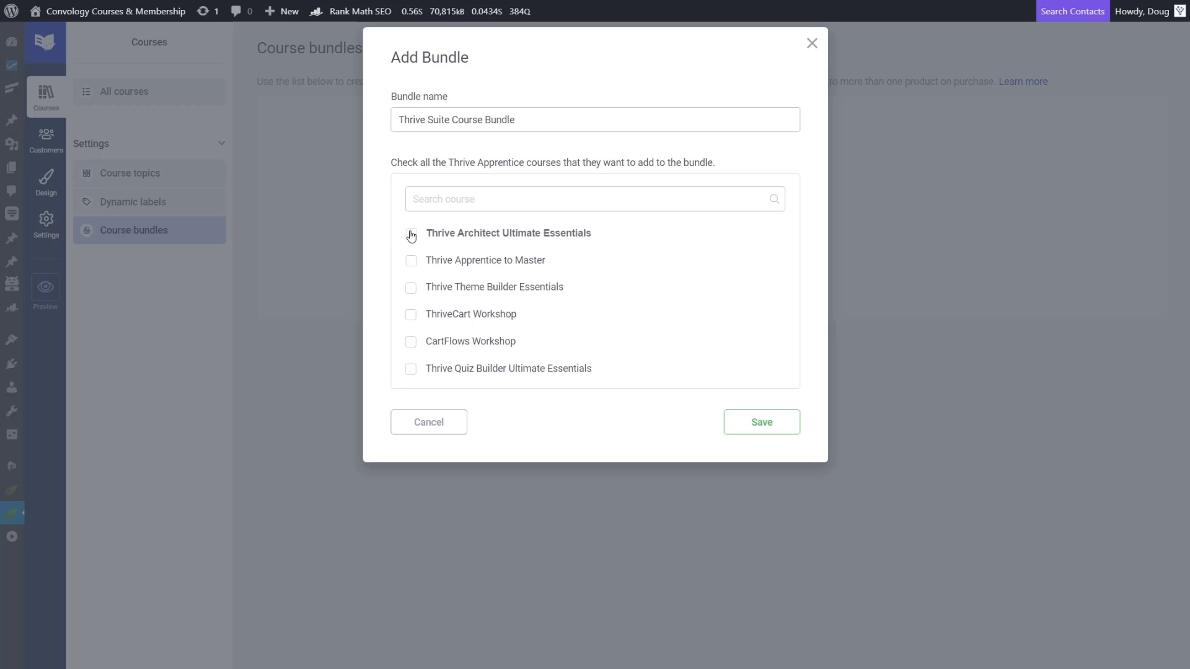
{"action": "left_click", "coordinate": [411, 261]}
{"action": "left_click", "coordinate": [412, 289]}
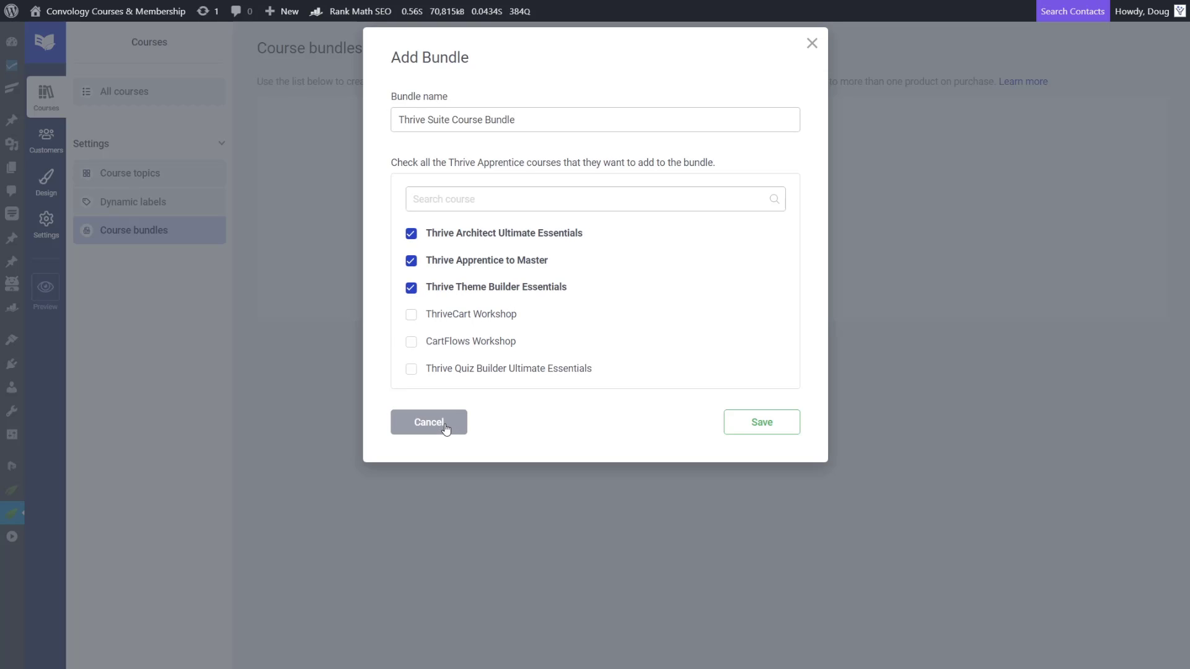
{"action": "left_click", "coordinate": [411, 370]}
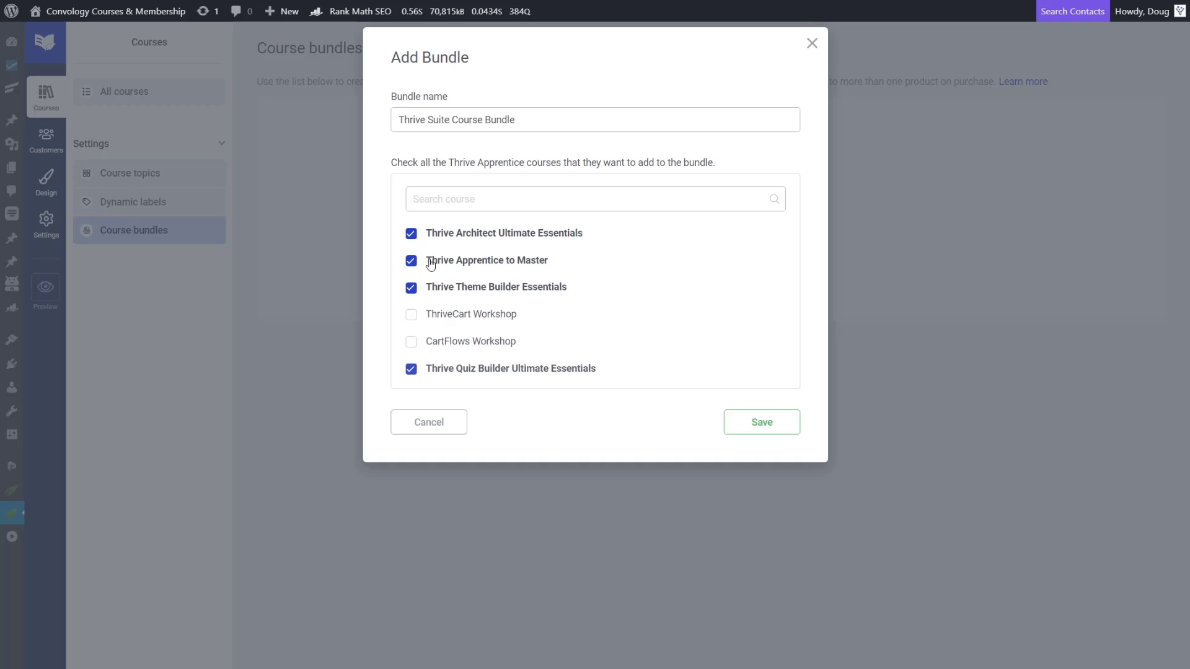
{"action": "left_click", "coordinate": [762, 422]}
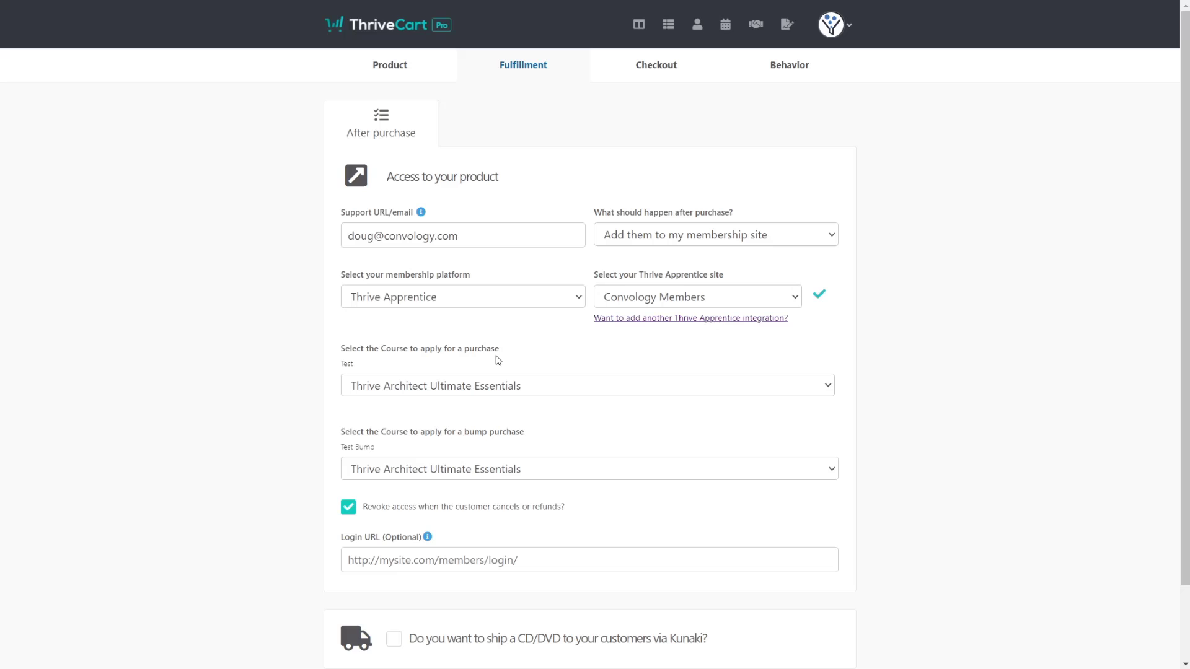
Step: Sell Thrive Suite Course Bundle on purchase and ThriveCart Workshop as the bump-purchase course
{"action": "left_click", "coordinate": [508, 381]}
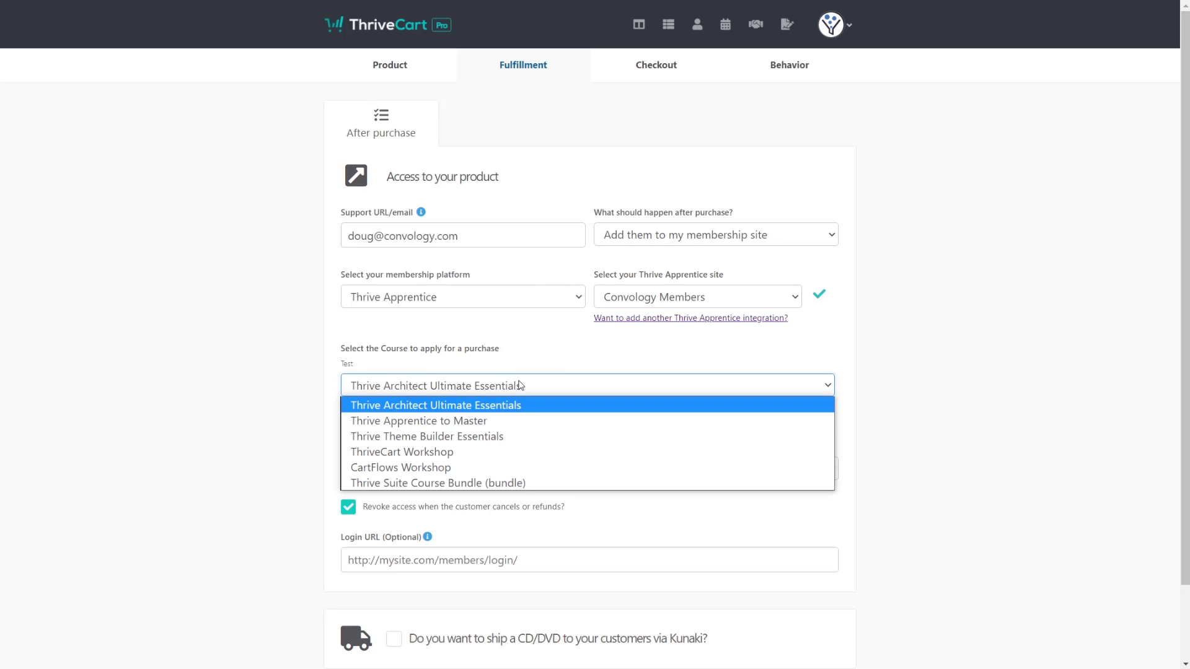
{"action": "left_click", "coordinate": [511, 483]}
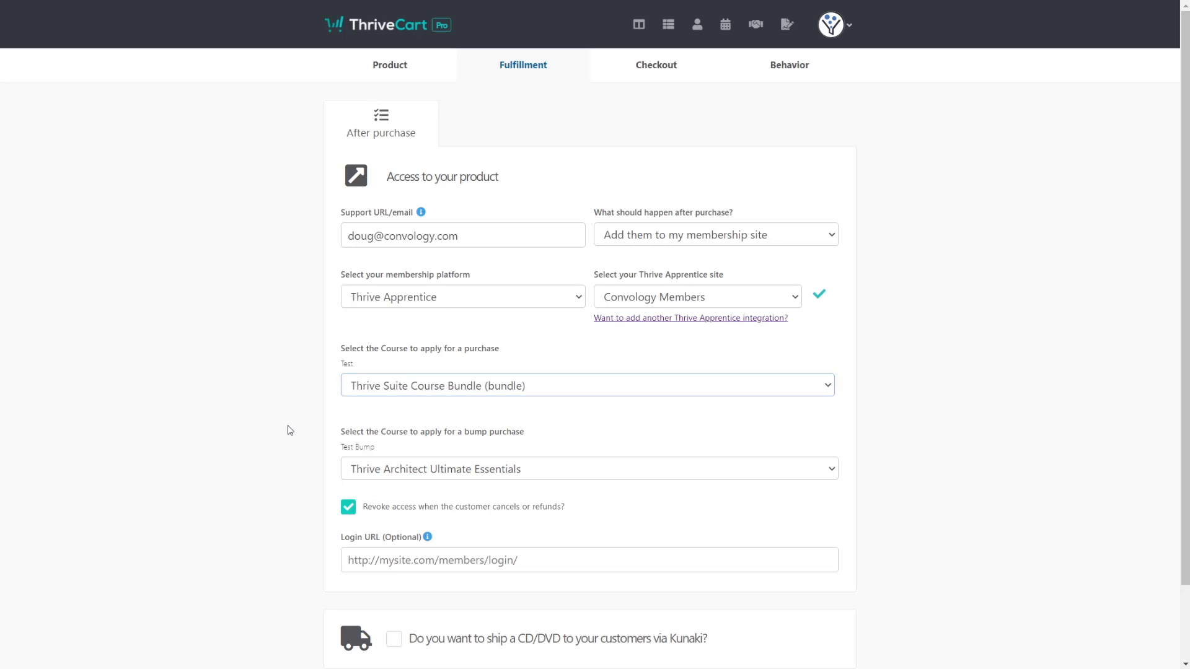
{"action": "left_click", "coordinate": [391, 471]}
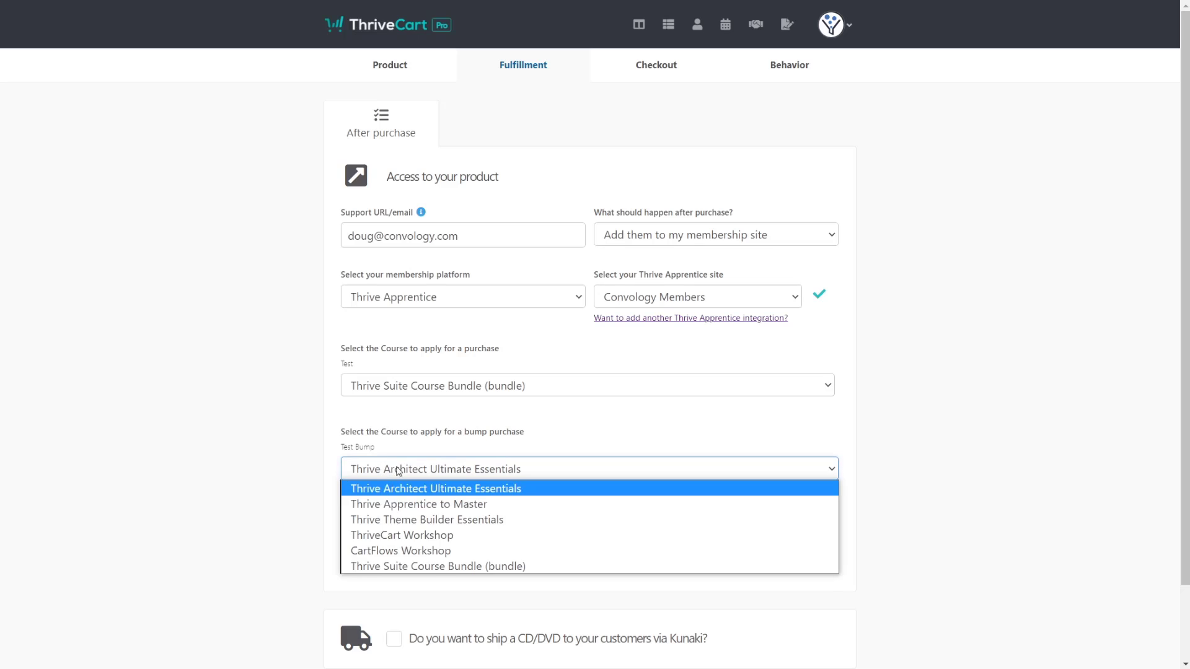
{"action": "left_click", "coordinate": [401, 470]}
{"action": "left_click", "coordinate": [291, 460]}
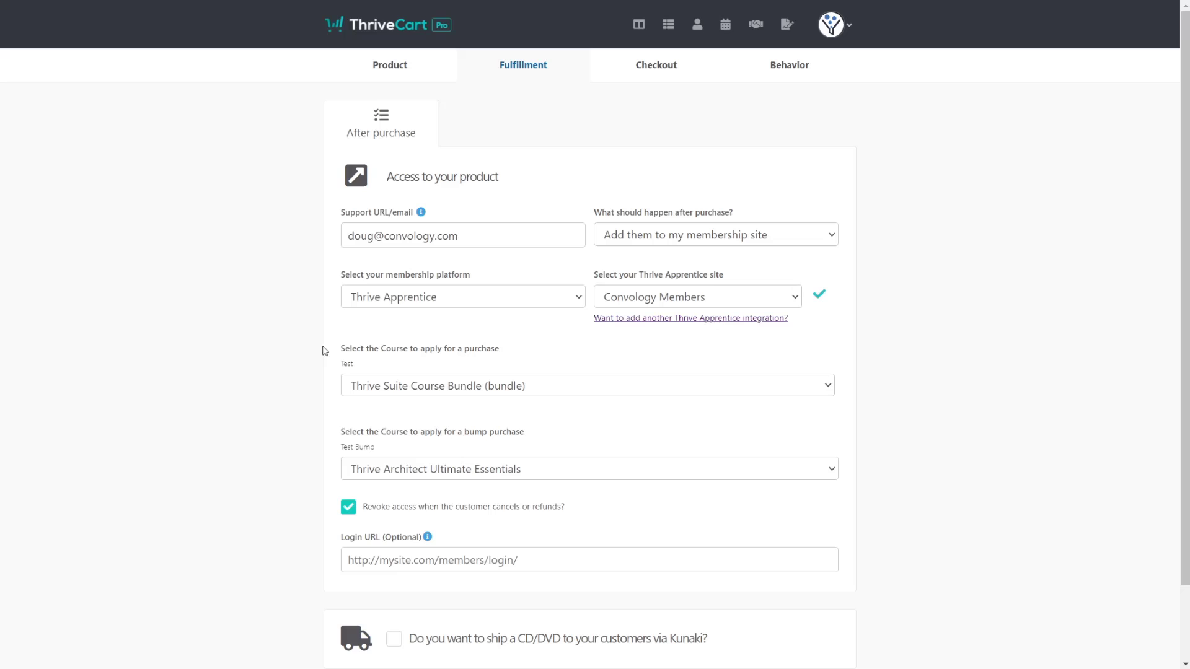
{"action": "left_click", "coordinate": [433, 468]}
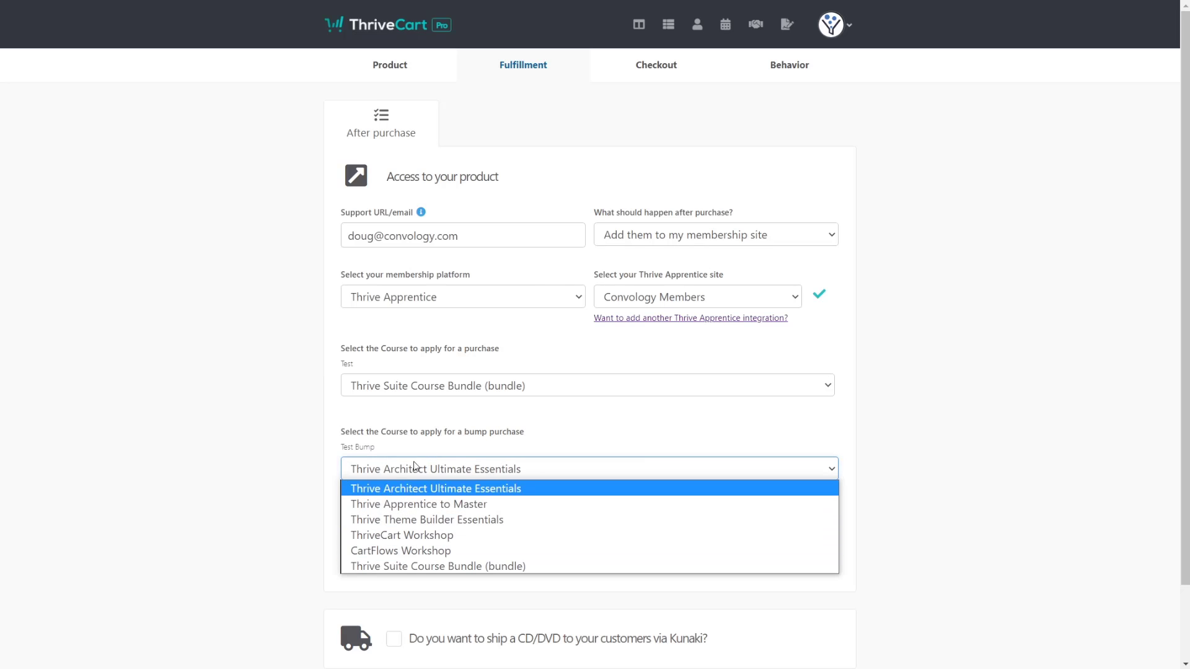
{"action": "left_click", "coordinate": [370, 448]}
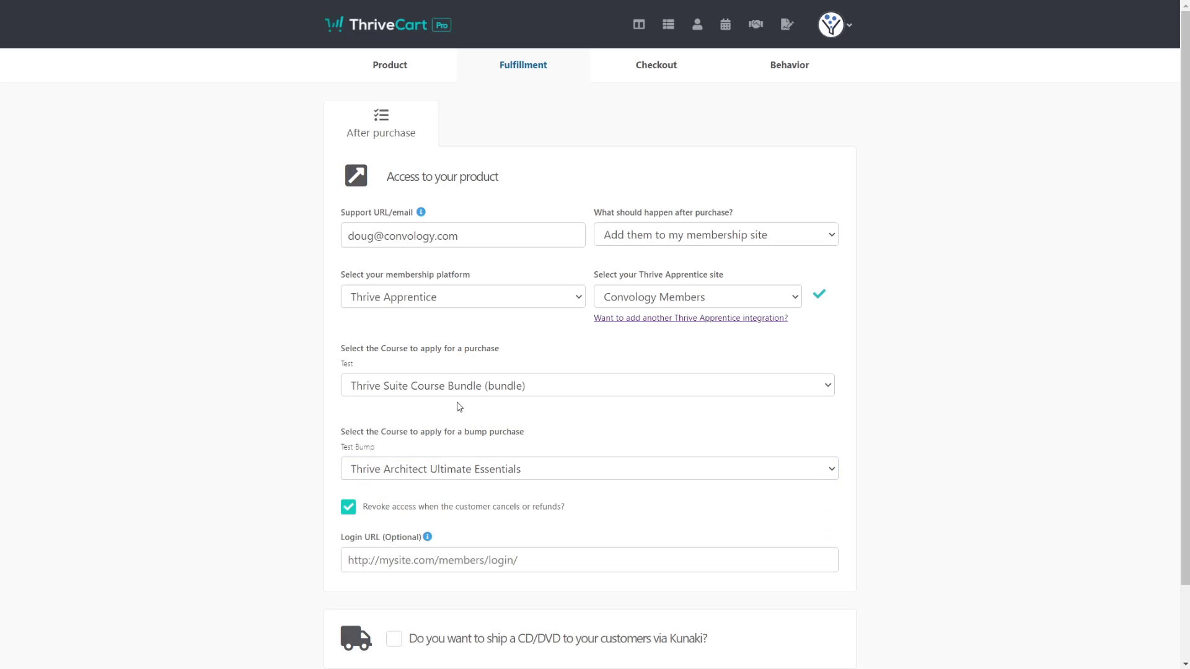
{"action": "left_click", "coordinate": [442, 470]}
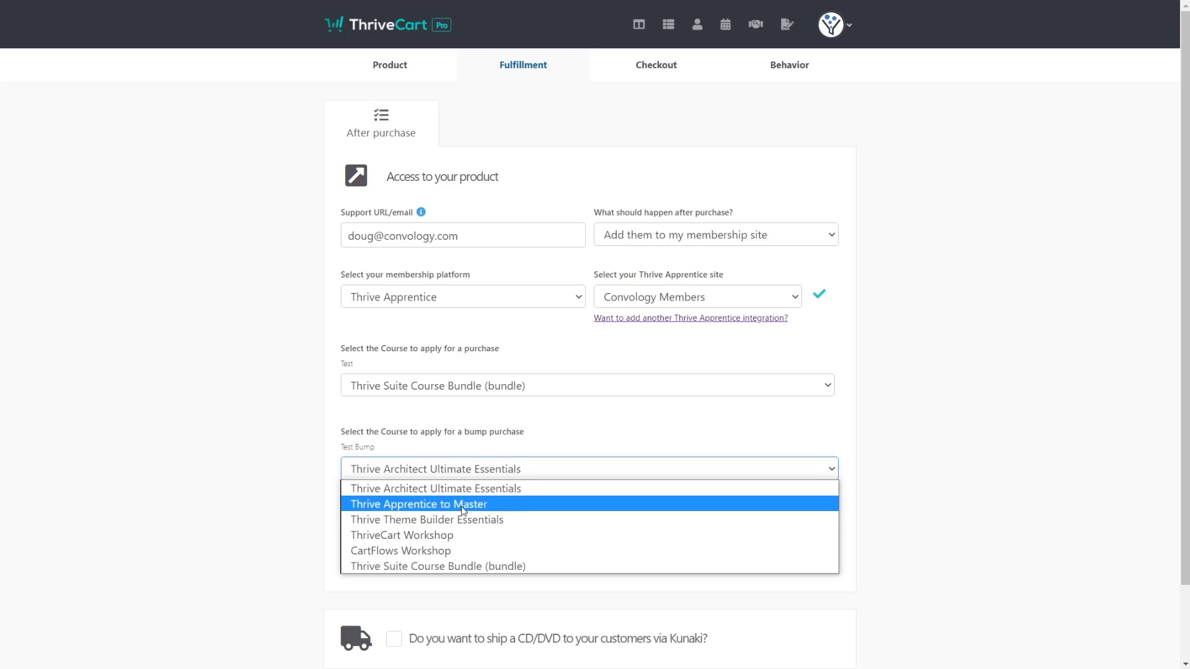
{"action": "left_click", "coordinate": [441, 537]}
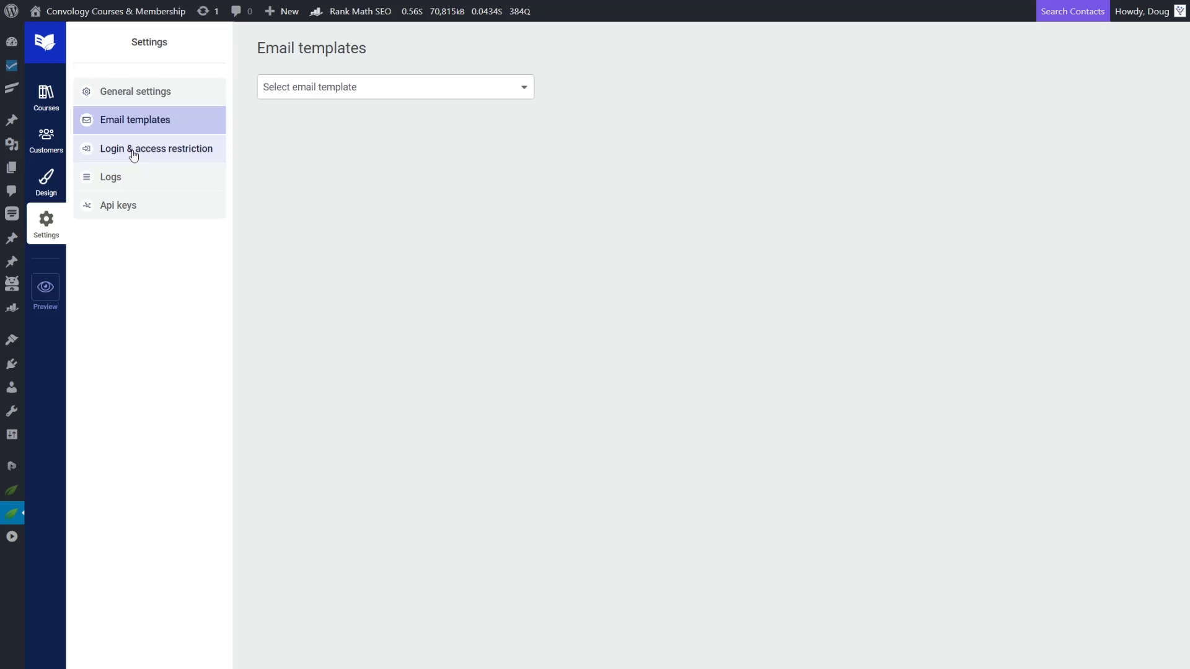
Step: Load the New Account Created email template in Apprentice Email templates
{"action": "left_click", "coordinate": [353, 89]}
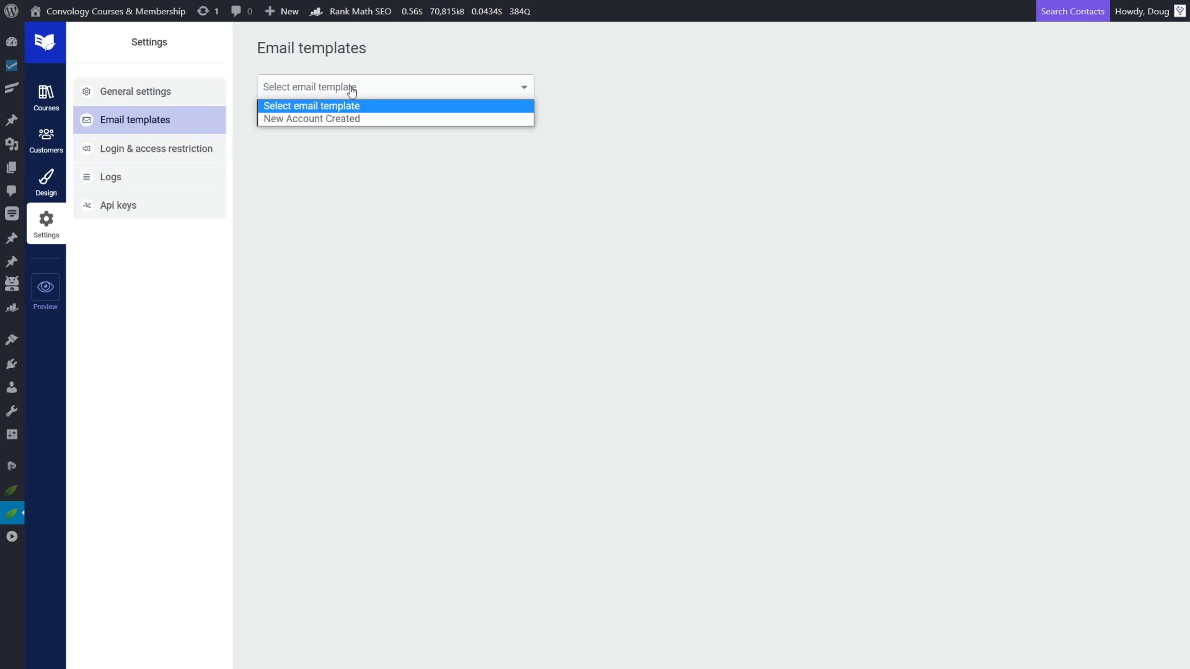
{"action": "left_click", "coordinate": [339, 121]}
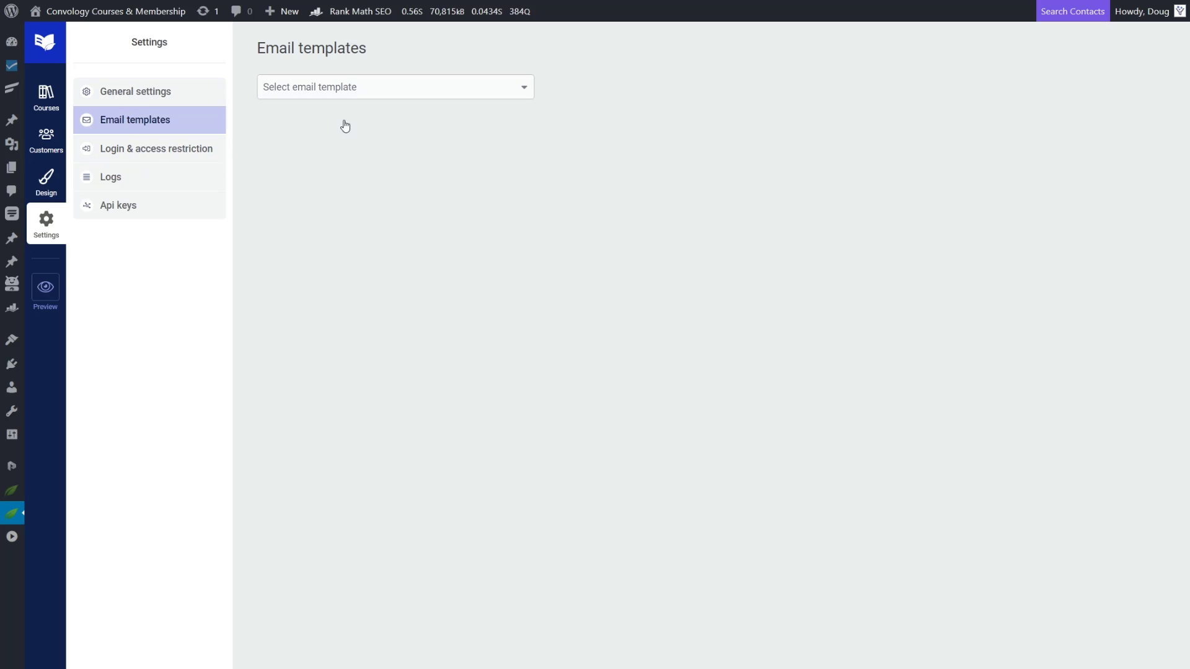
{"action": "scroll", "coordinate": [733, 294], "scroll_direction": "up", "scroll_amount": 3}
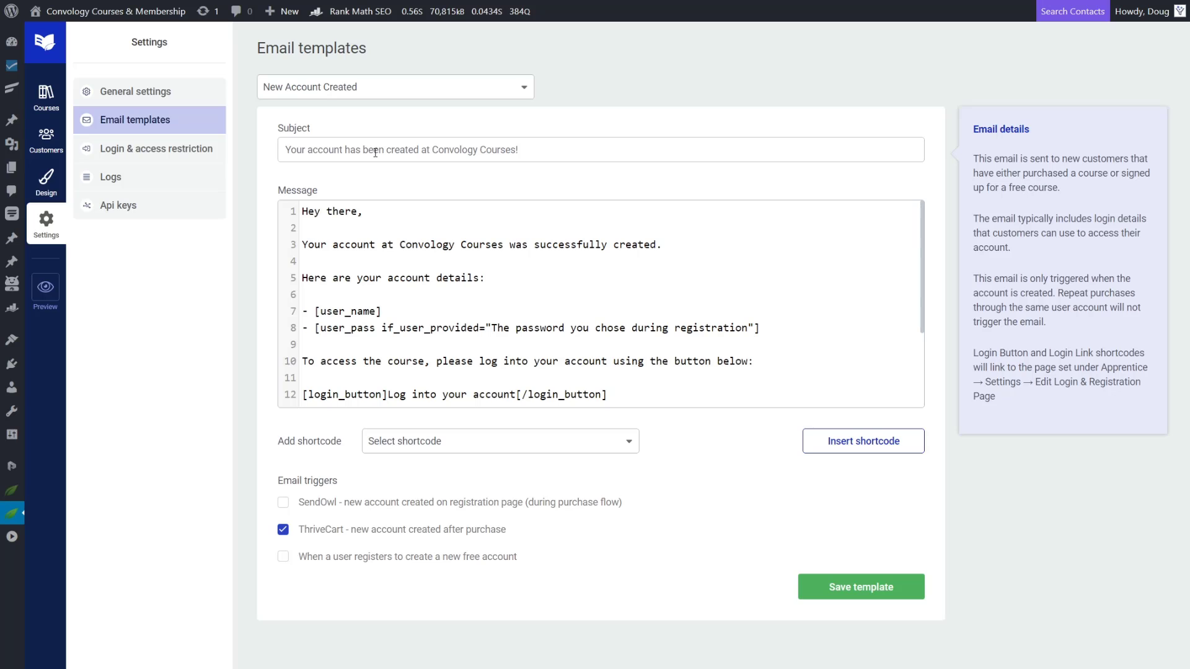
Step: Review the message's user_name, user_pass and login_button shortcodes
{"action": "left_click", "coordinate": [375, 247]}
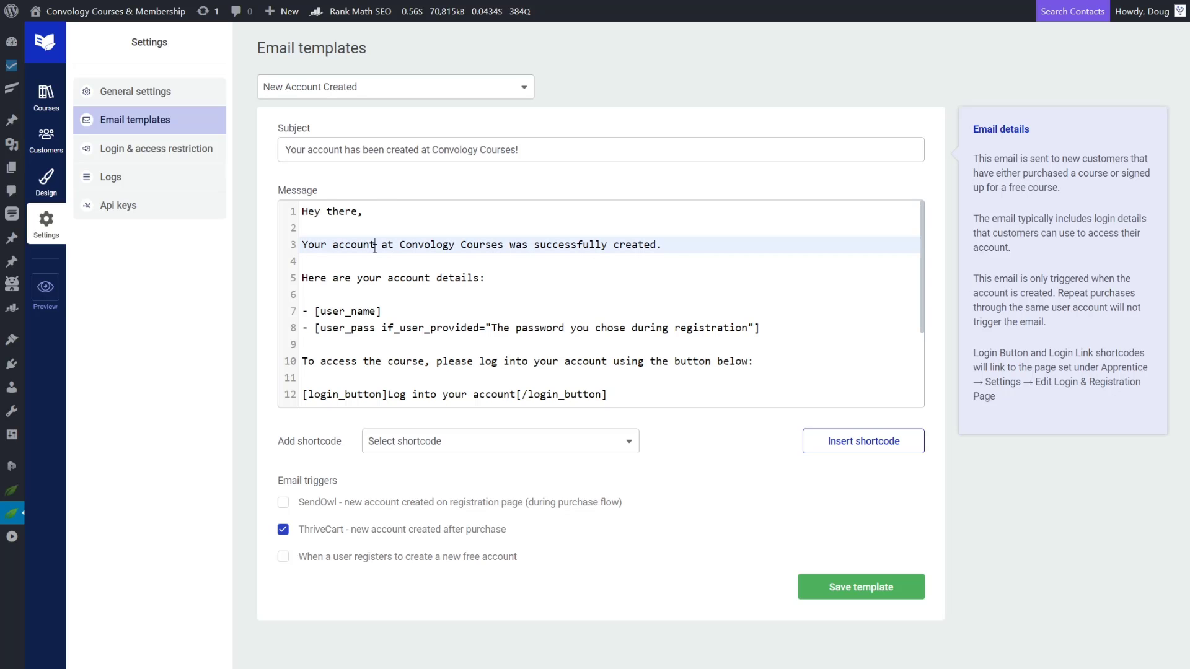
{"action": "left_click", "coordinate": [345, 229]}
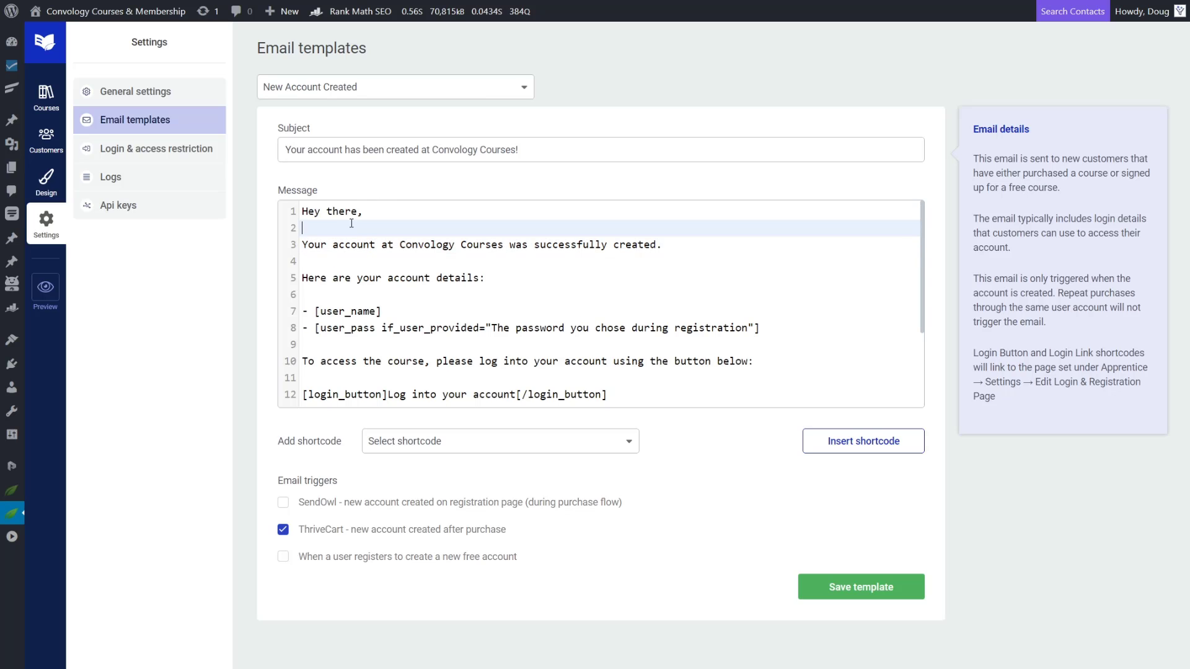
{"action": "left_click", "coordinate": [514, 243]}
{"action": "left_click_drag", "start_coordinate": [376, 311], "coordinate": [387, 306]}
{"action": "left_click", "coordinate": [434, 329]}
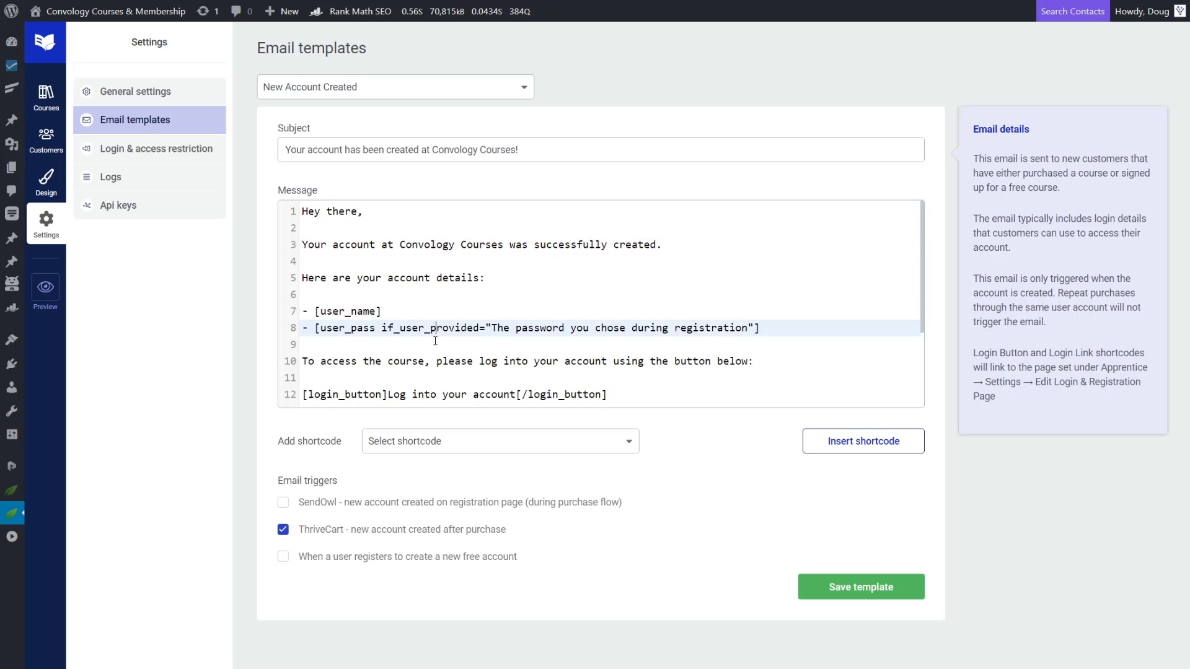
{"action": "scroll", "coordinate": [382, 366], "scroll_direction": "down", "scroll_amount": 1}
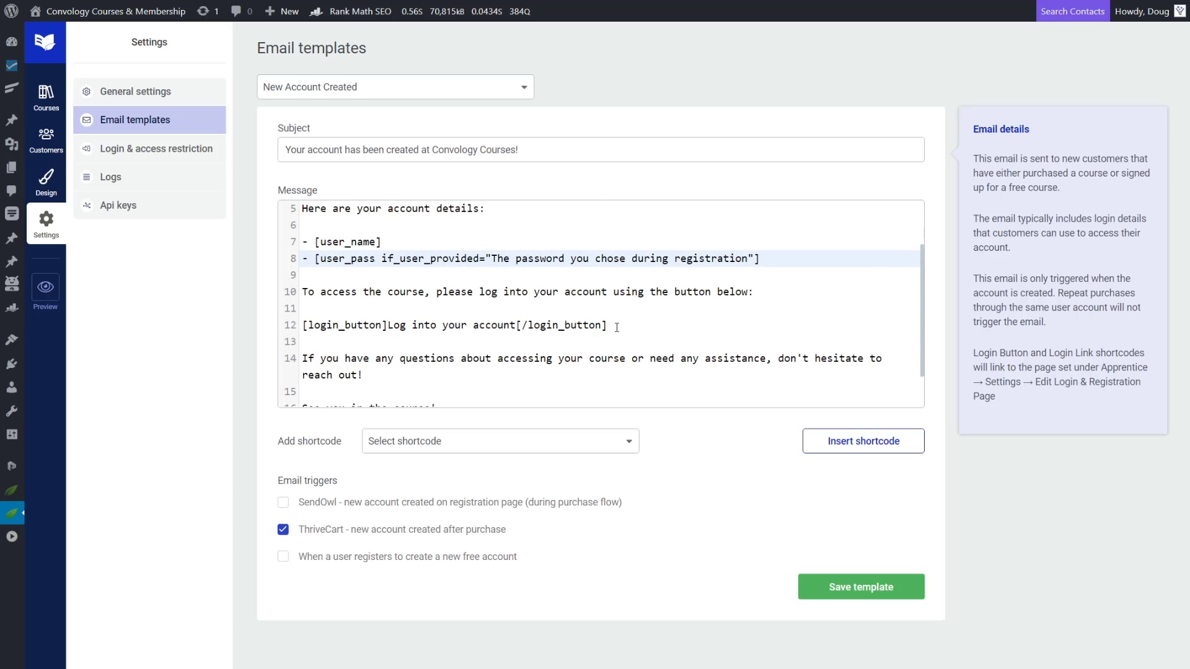
{"action": "left_click_drag", "start_coordinate": [617, 327], "coordinate": [515, 328]}
{"action": "left_click_drag", "start_coordinate": [387, 327], "coordinate": [302, 331]}
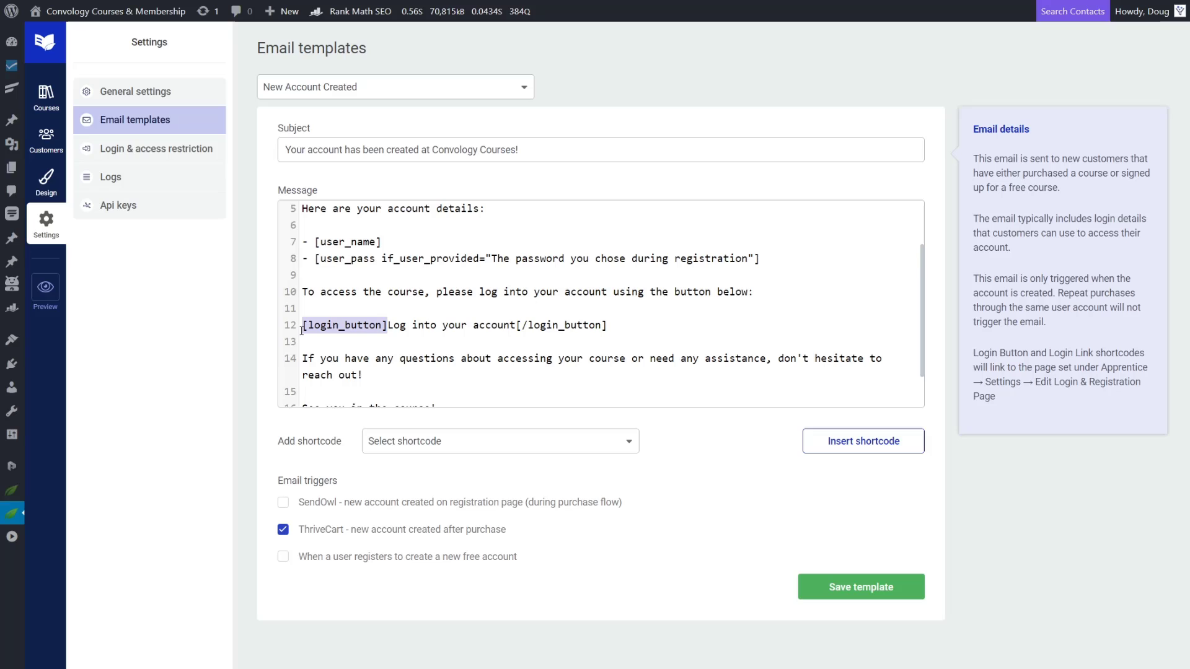
{"action": "left_click", "coordinate": [476, 326]}
{"action": "left_click", "coordinate": [612, 306]}
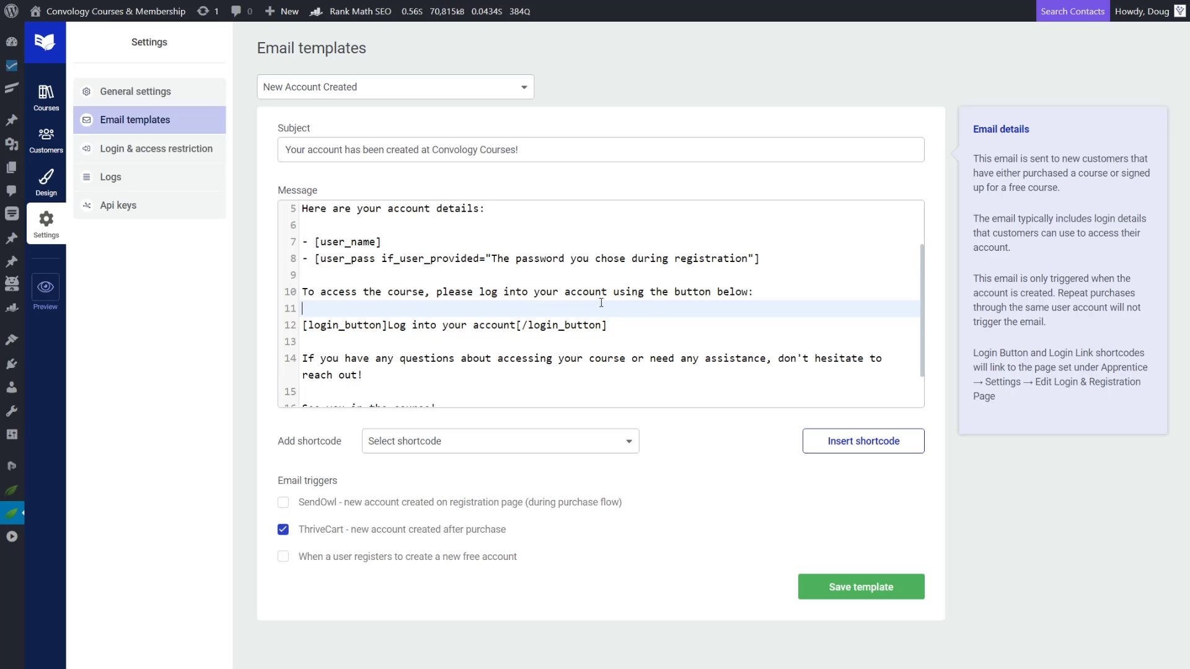
{"action": "scroll", "coordinate": [595, 303], "scroll_direction": "down", "scroll_amount": 1}
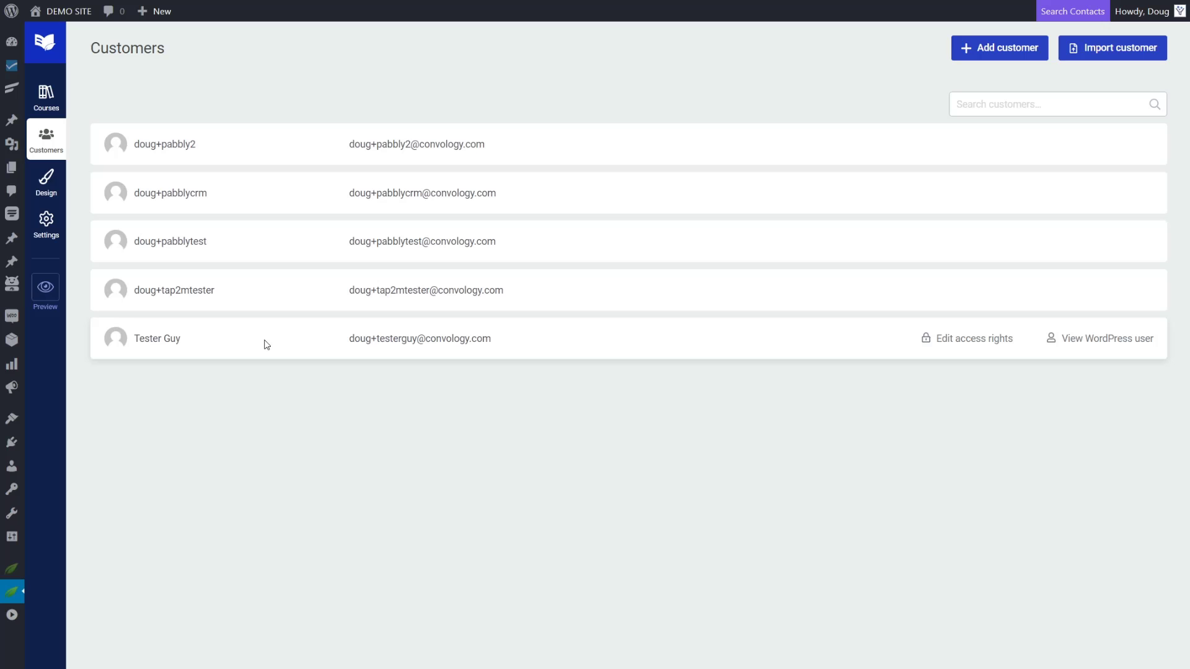
Step: Inspect the test customer's course access rights and close the editor without saving
{"action": "left_click", "coordinate": [966, 339]}
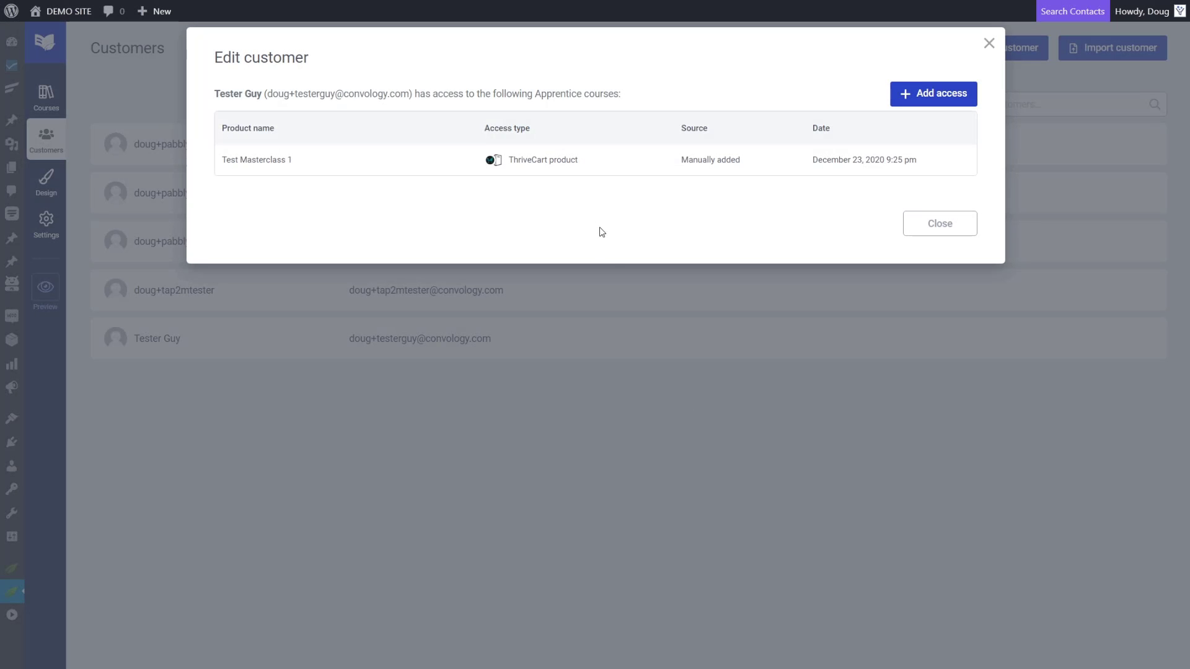
{"action": "left_click", "coordinate": [933, 102]}
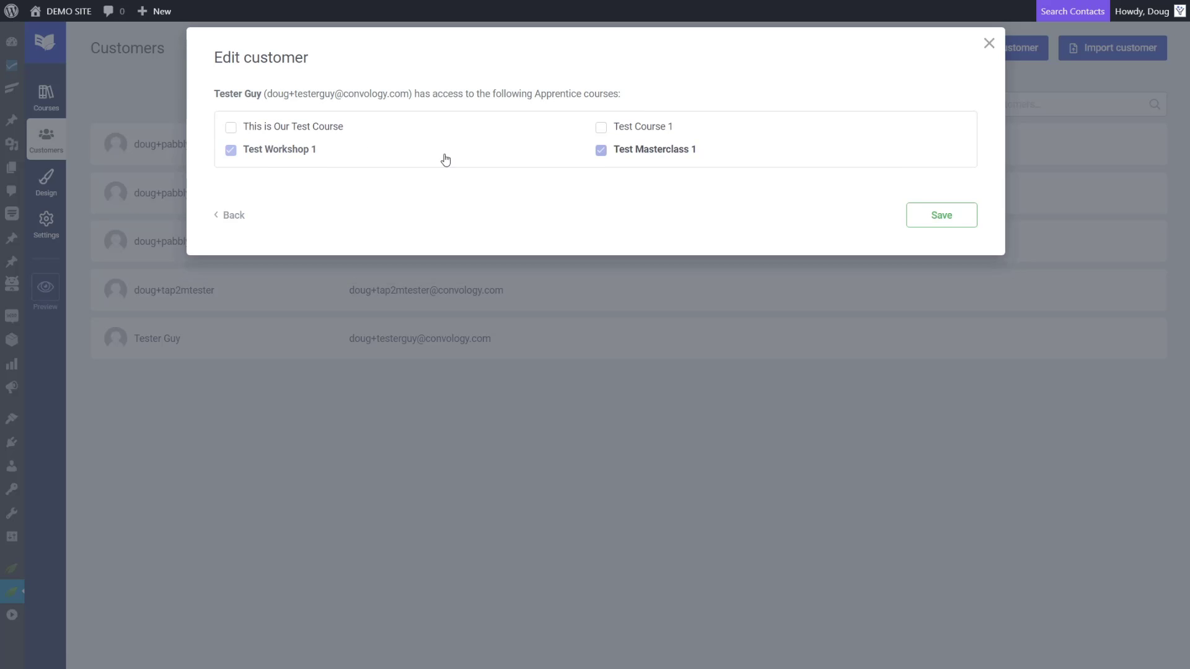
{"action": "left_click", "coordinate": [990, 44]}
Step: Look at the Add customer form, then dismiss it
{"action": "mouse_move", "coordinate": [1065, 348]}
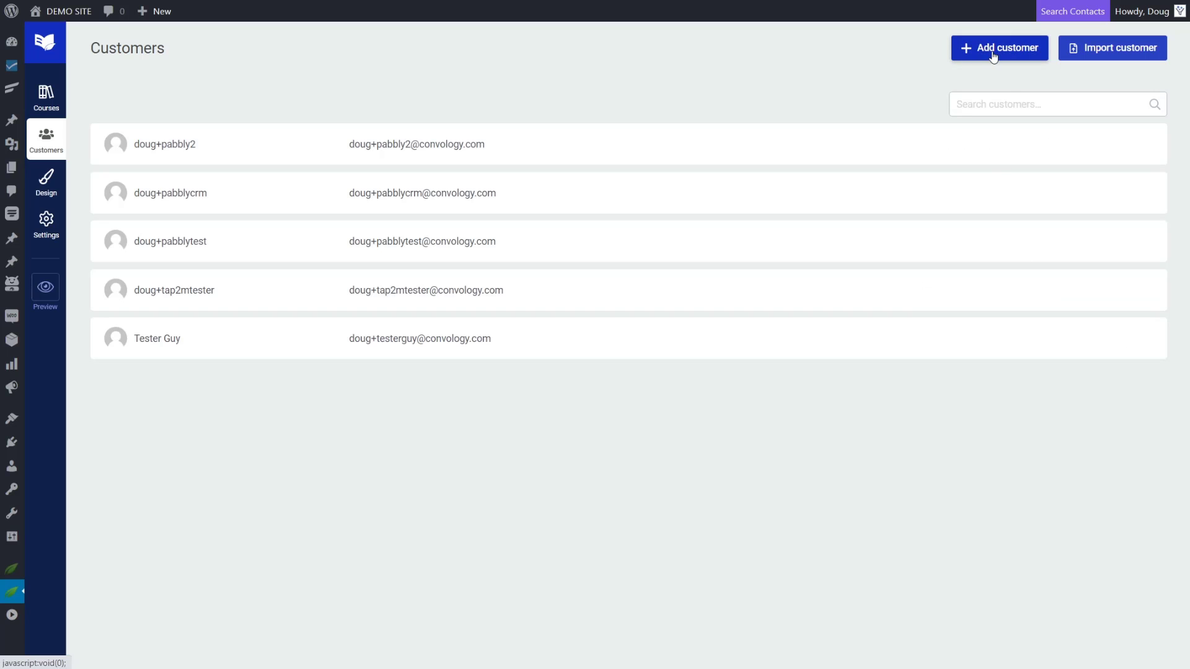
{"action": "left_click", "coordinate": [1000, 51]}
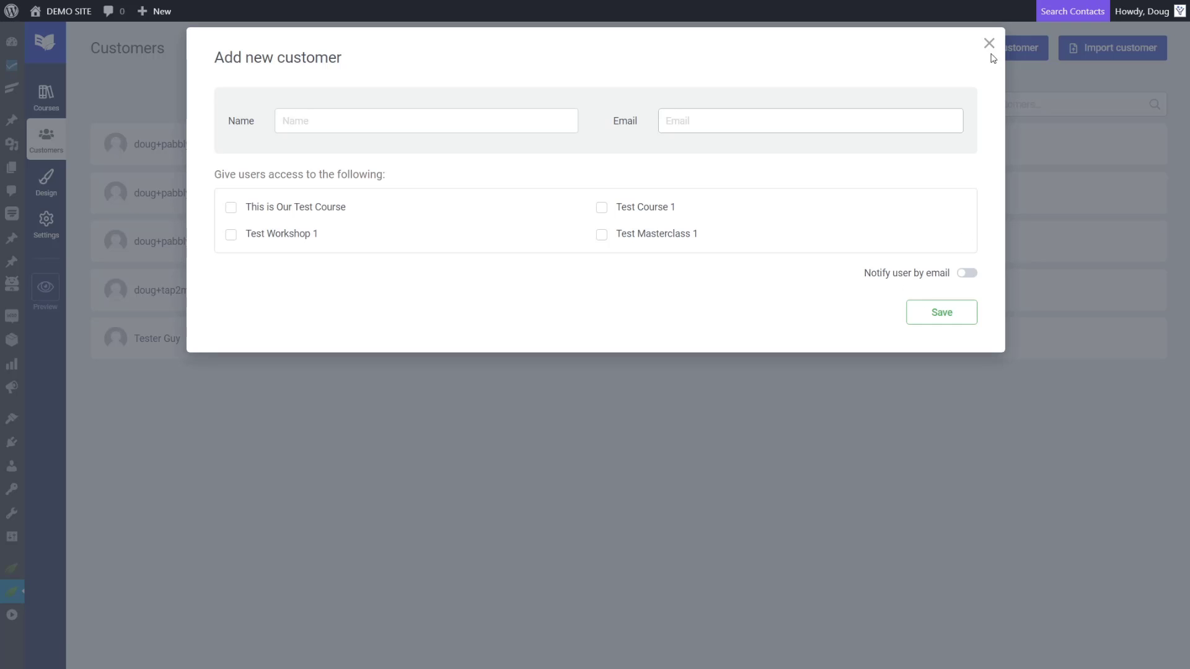
{"action": "left_click", "coordinate": [989, 43]}
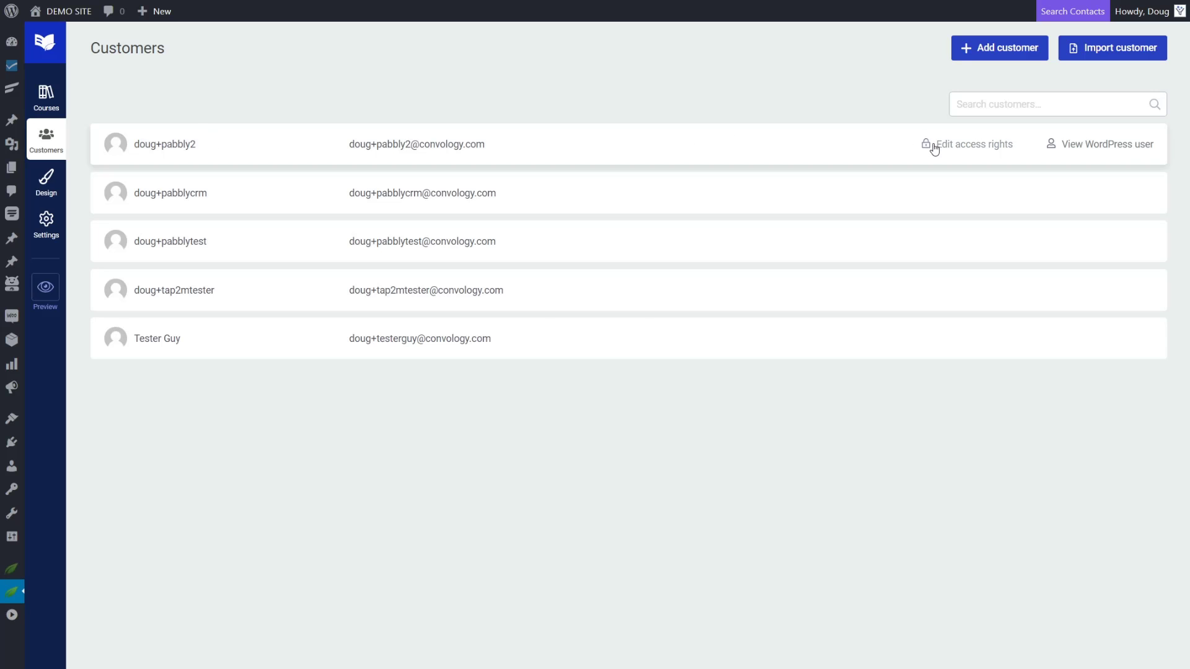
{"action": "left_click", "coordinate": [930, 144]}
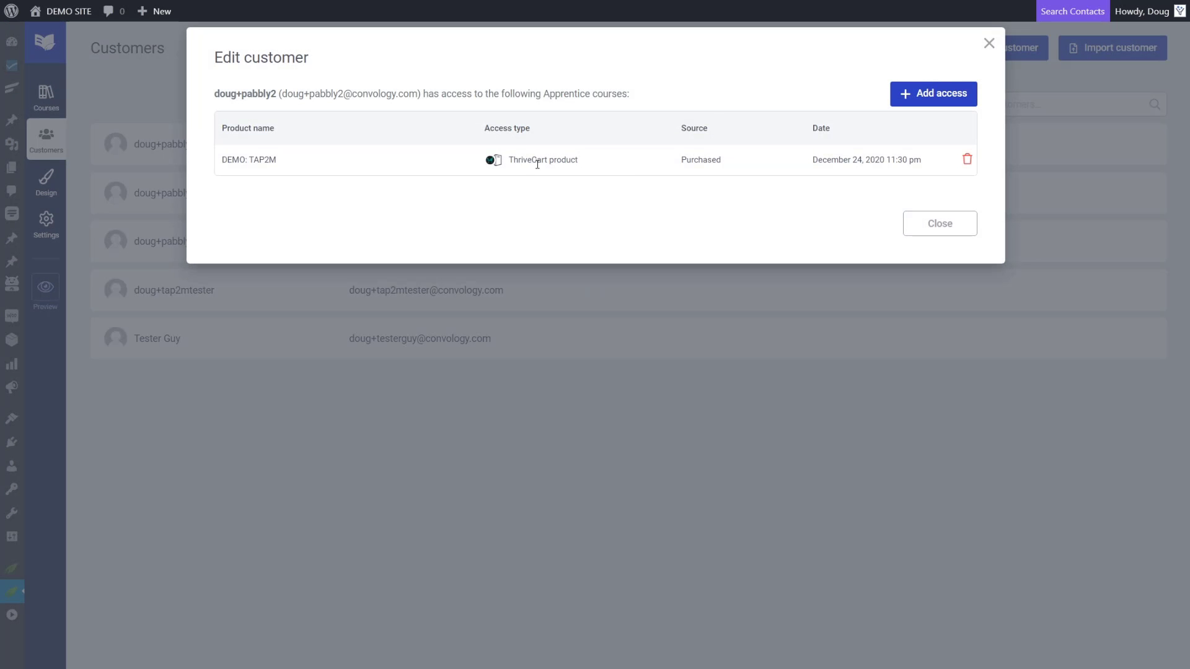
{"action": "left_click", "coordinate": [988, 43]}
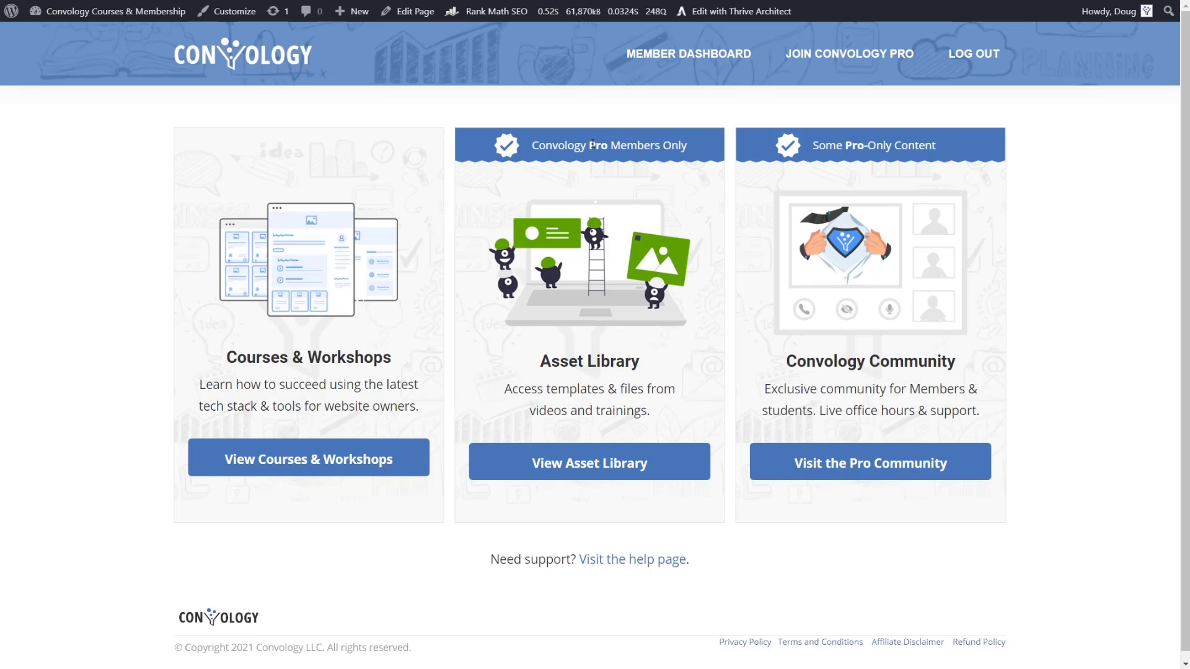
Step: Browse the Asset Library templates, then return to the Convology member dashboard
{"action": "left_click", "coordinate": [581, 468]}
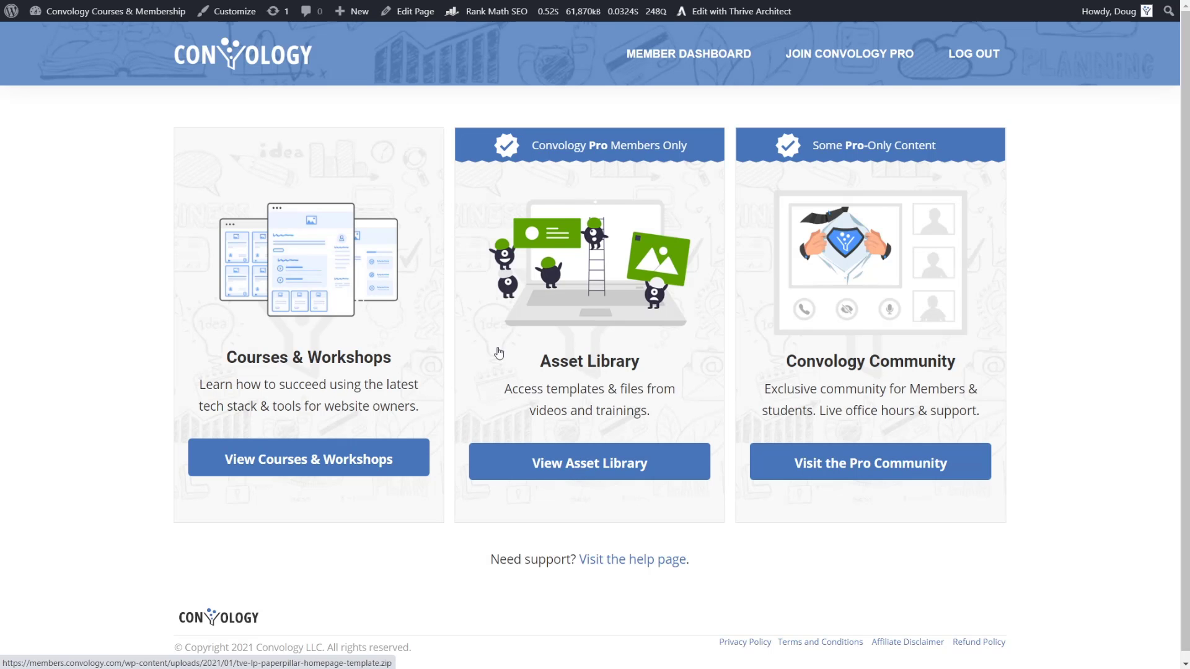
{"action": "scroll", "coordinate": [659, 454], "scroll_direction": "down", "scroll_amount": 2}
{"action": "scroll", "coordinate": [659, 454], "scroll_direction": "down", "scroll_amount": 5}
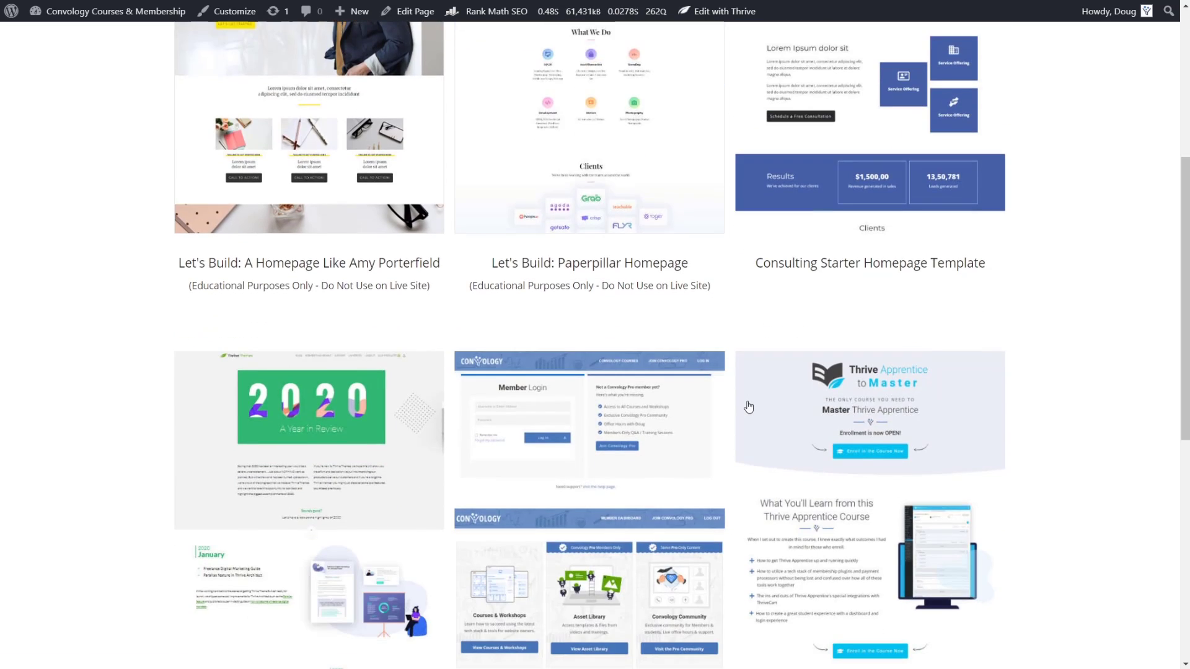
{"action": "scroll", "coordinate": [619, 384], "scroll_direction": "down", "scroll_amount": 2}
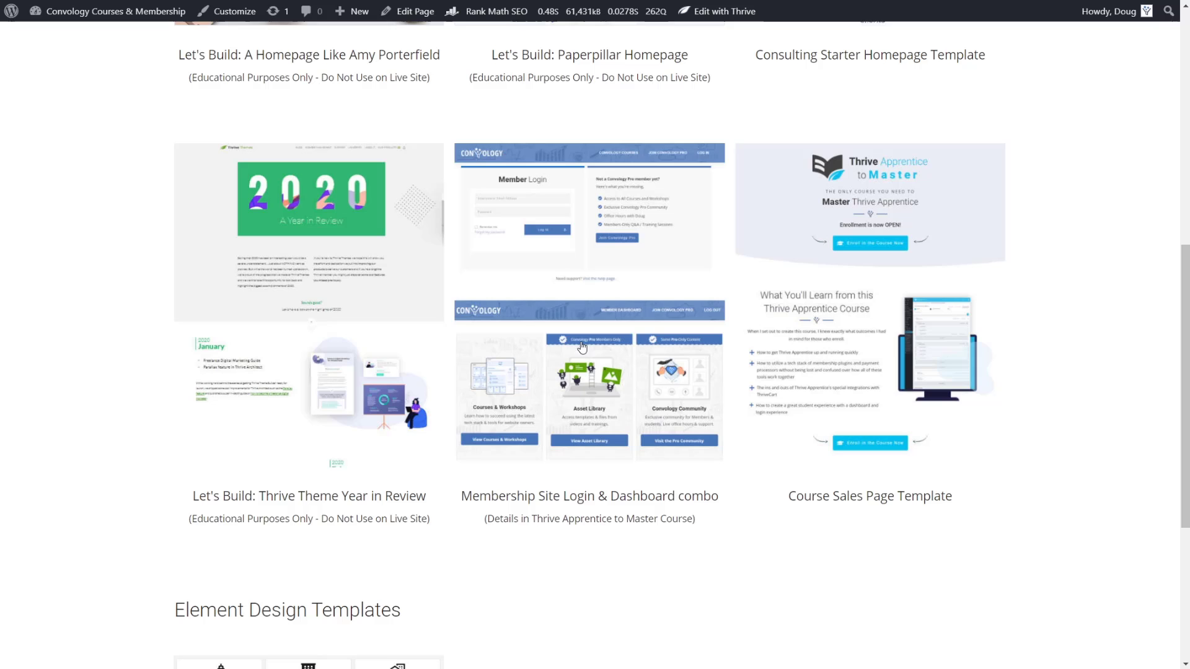
{"action": "scroll", "coordinate": [582, 402], "scroll_direction": "down", "scroll_amount": 5}
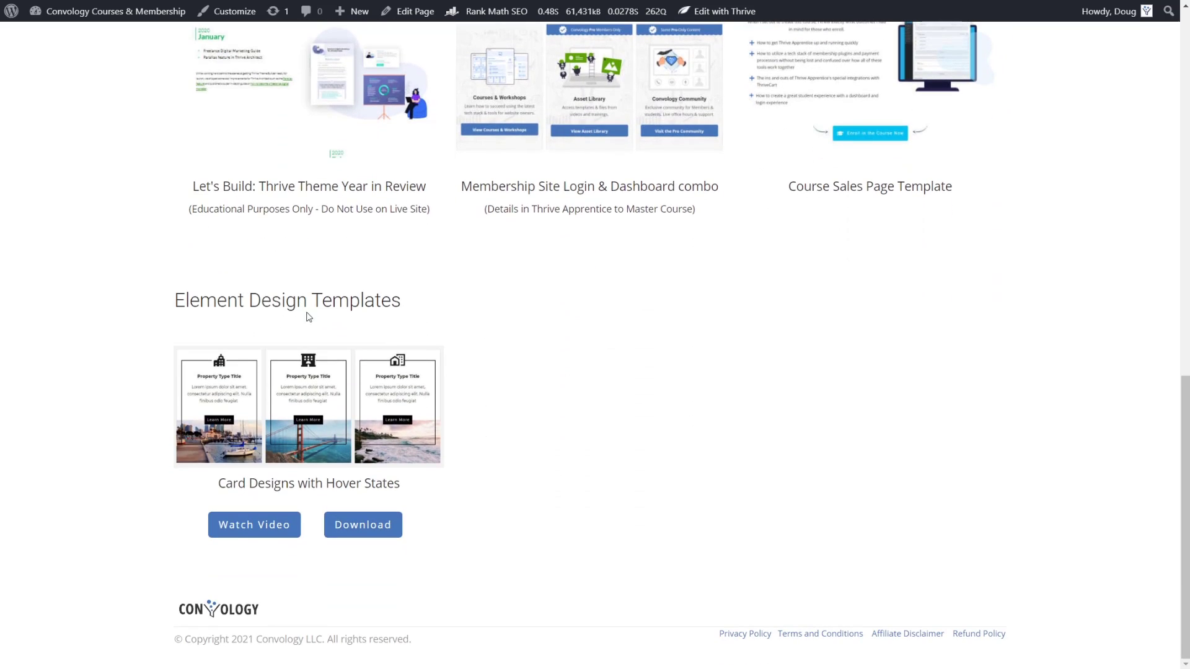
{"action": "scroll", "coordinate": [542, 345], "scroll_direction": "up", "scroll_amount": 6}
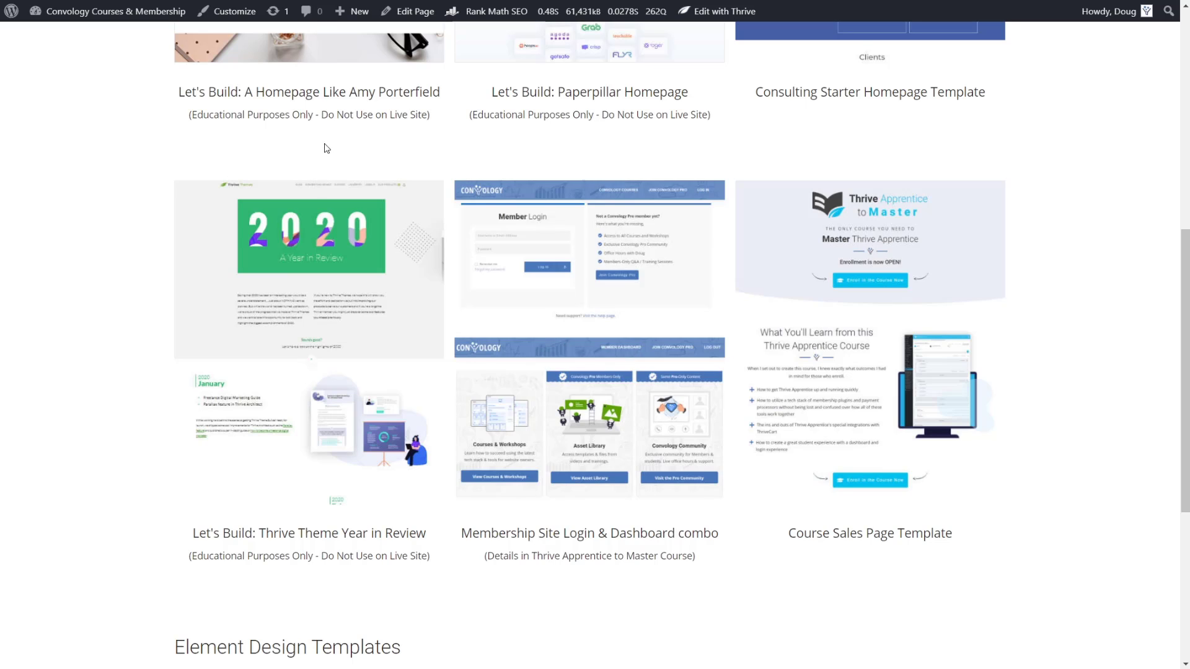
{"action": "left_click", "coordinate": [60, 8]}
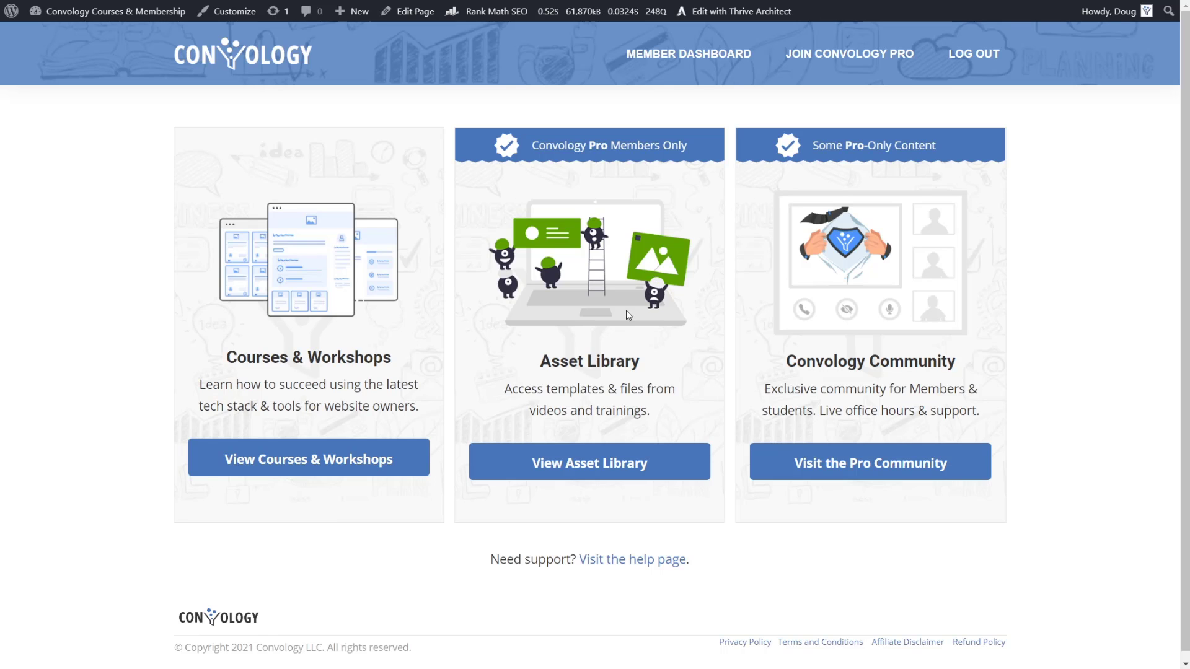
Step: Edit the Templates page and show its WishList Member protection limited to Convology Pro
{"action": "left_click", "coordinate": [617, 452]}
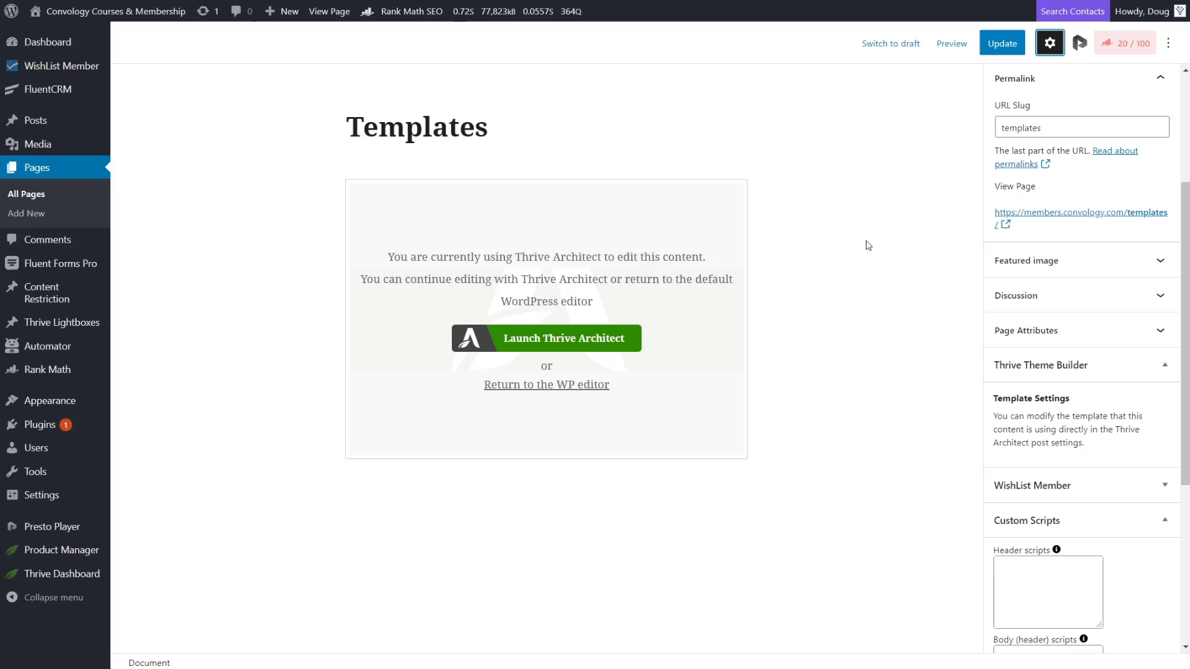
{"action": "left_click", "coordinate": [1095, 478]}
{"action": "scroll", "coordinate": [1085, 490], "scroll_direction": "down", "scroll_amount": 2}
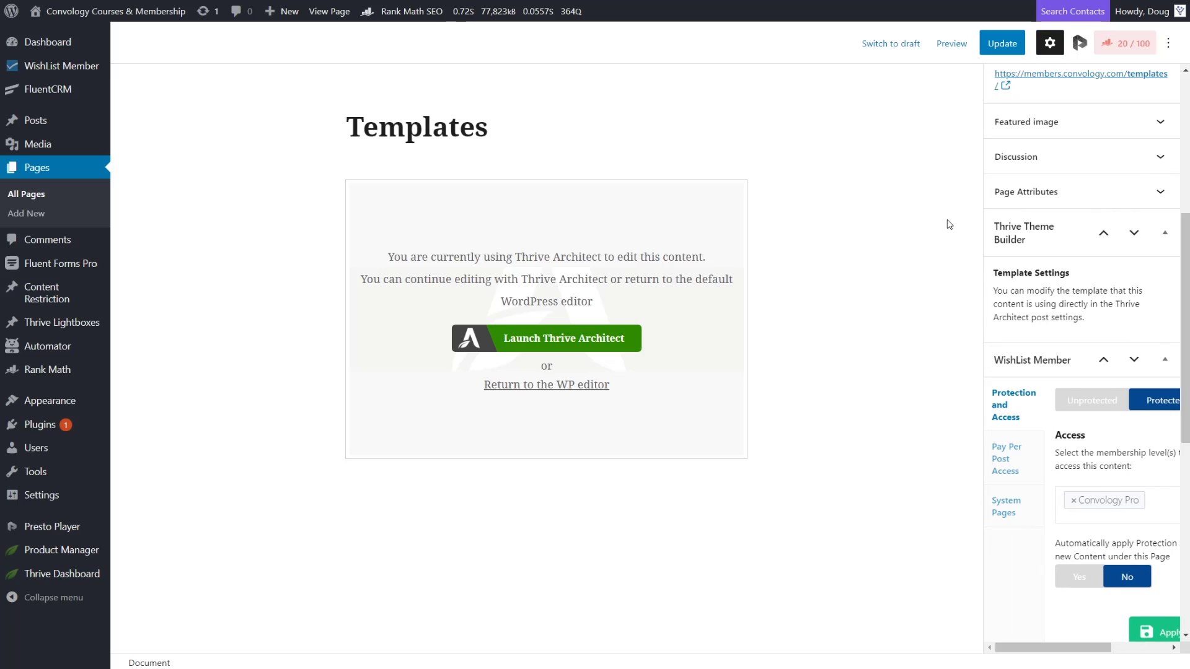
{"action": "scroll", "coordinate": [1073, 514], "scroll_direction": "down", "scroll_amount": 1}
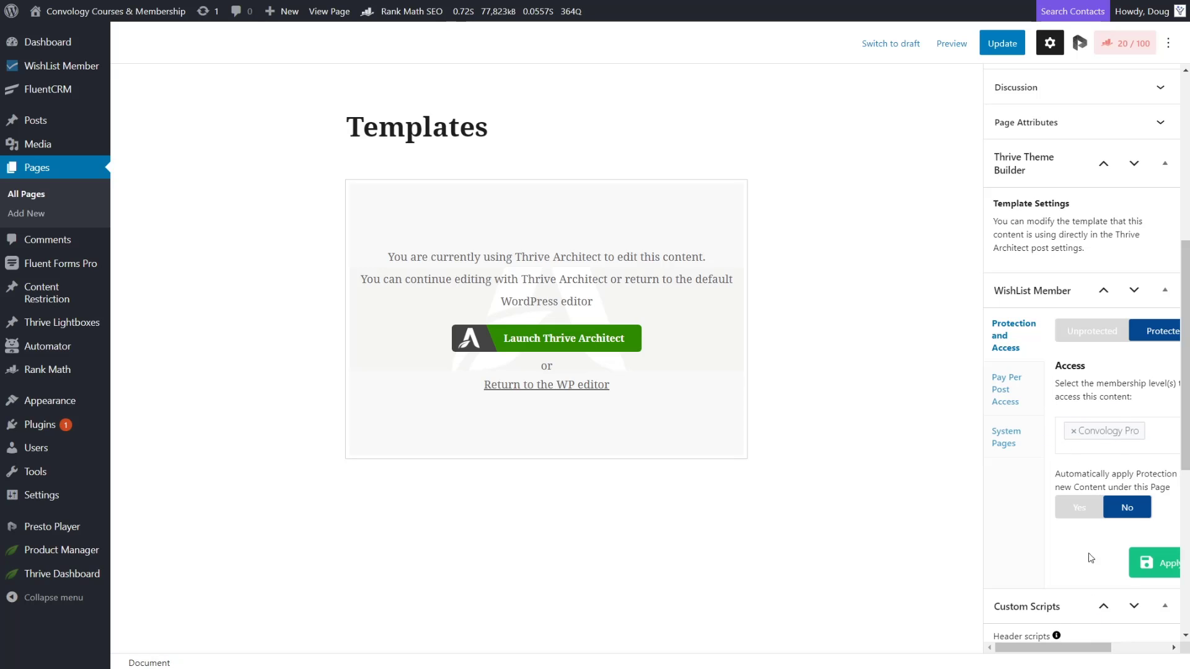
{"action": "left_click_drag", "start_coordinate": [1061, 648], "coordinate": [1093, 647]}
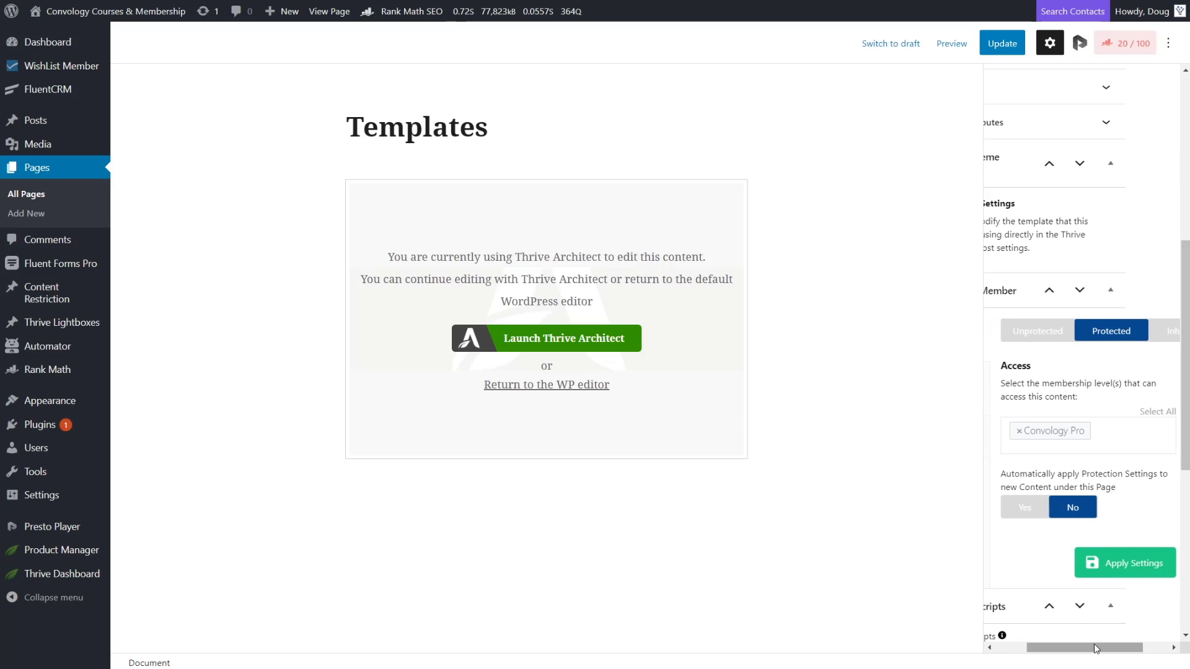
{"action": "left_click_drag", "start_coordinate": [1078, 398], "coordinate": [1003, 387]}
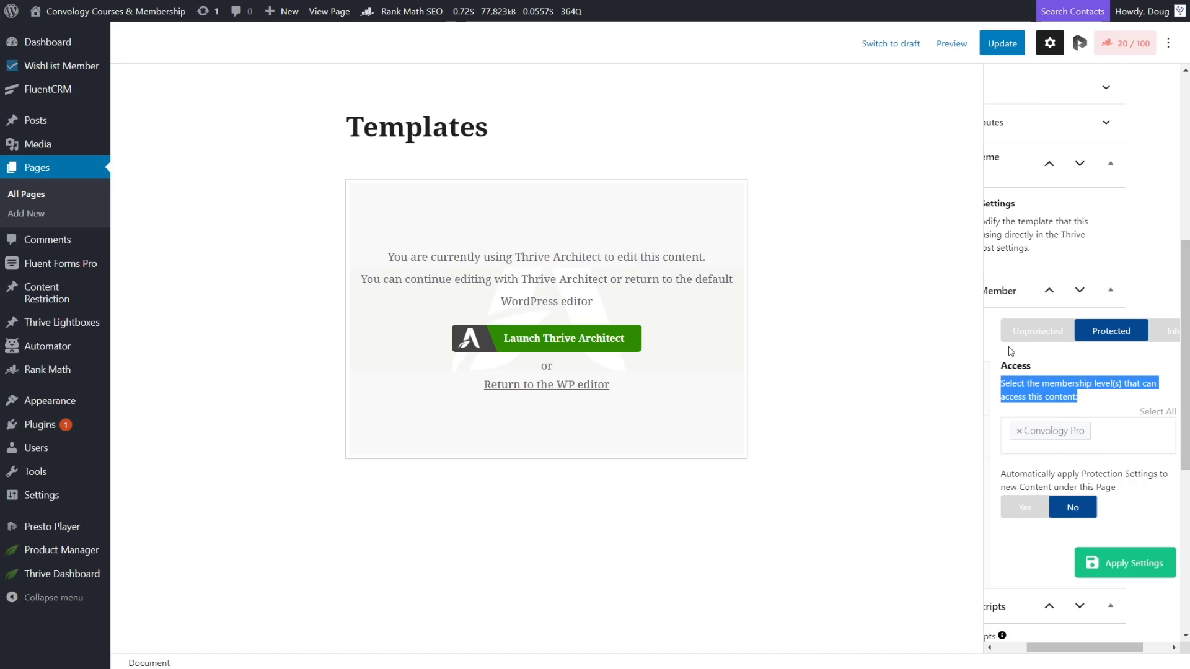
{"action": "left_click_drag", "start_coordinate": [1029, 647], "coordinate": [997, 648]}
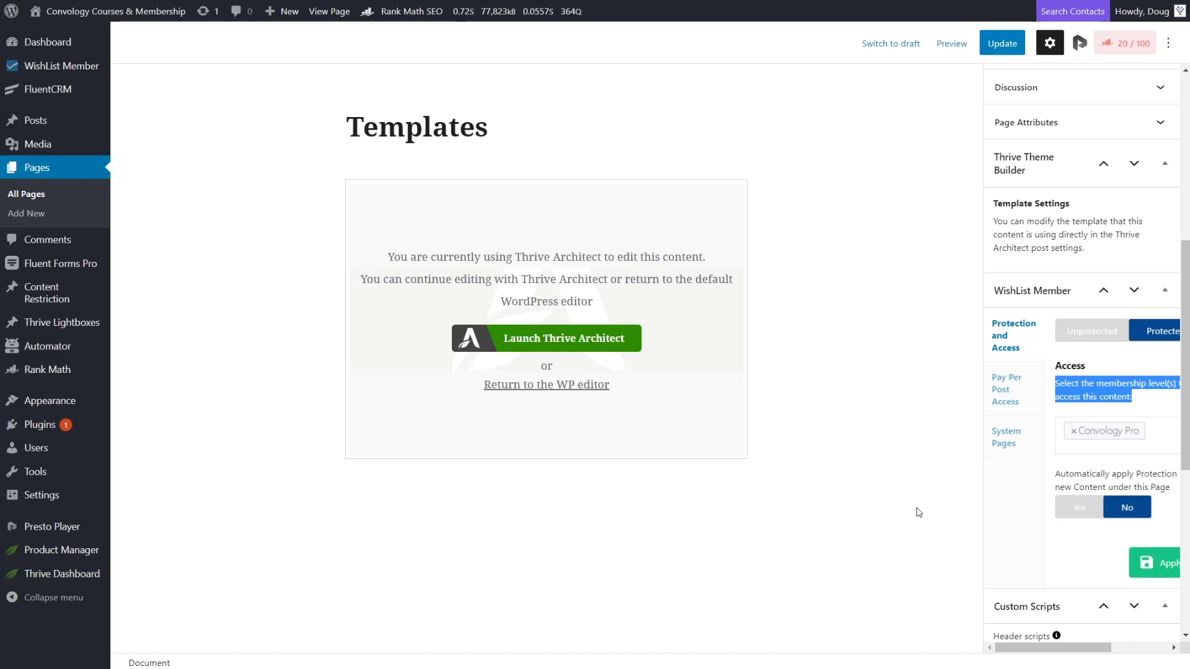
{"action": "left_click", "coordinate": [918, 512]}
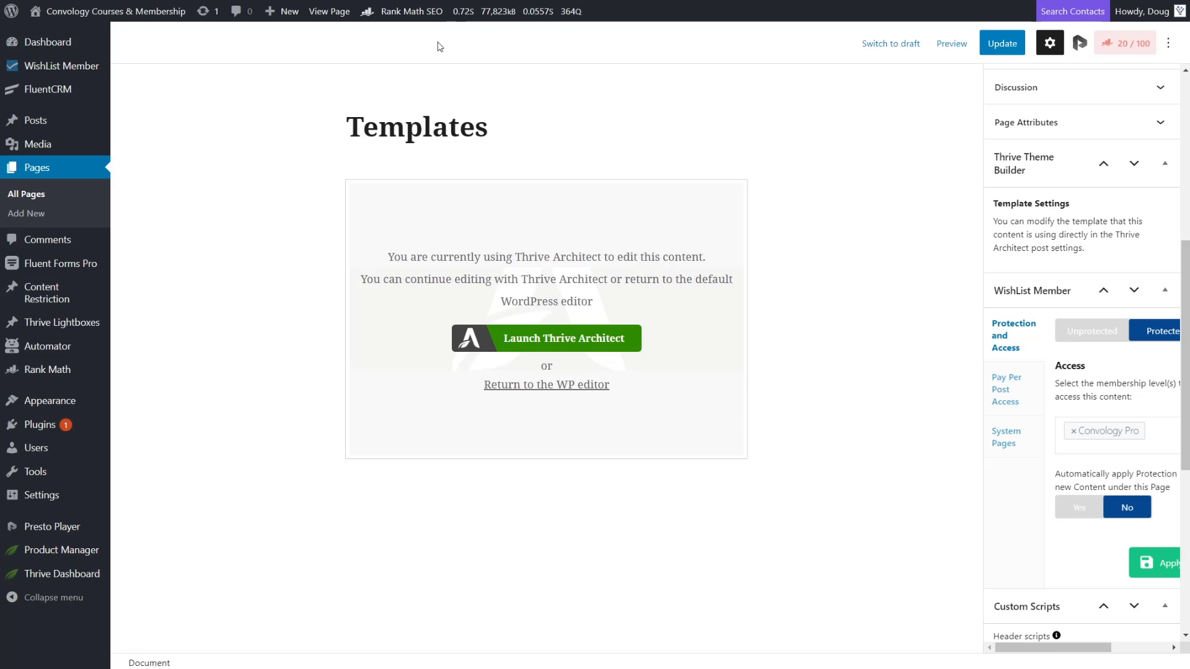
Step: Visit the live Convology member site from the admin bar
{"action": "mouse_move", "coordinate": [93, 11]}
{"action": "left_click", "coordinate": [45, 37]}
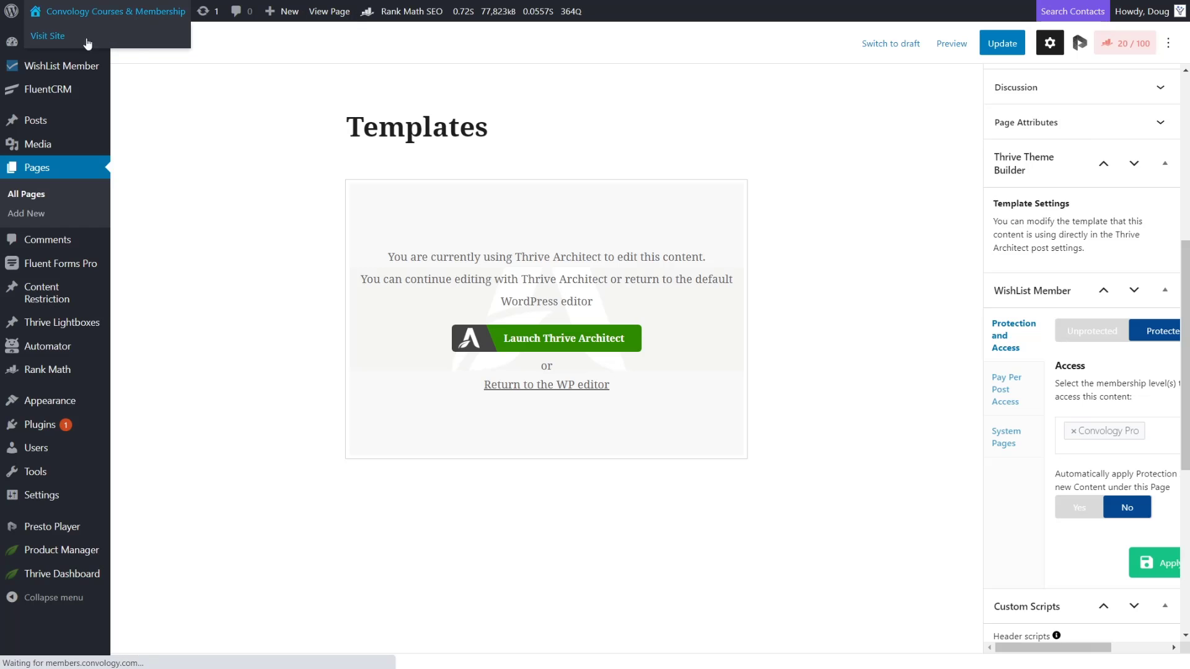